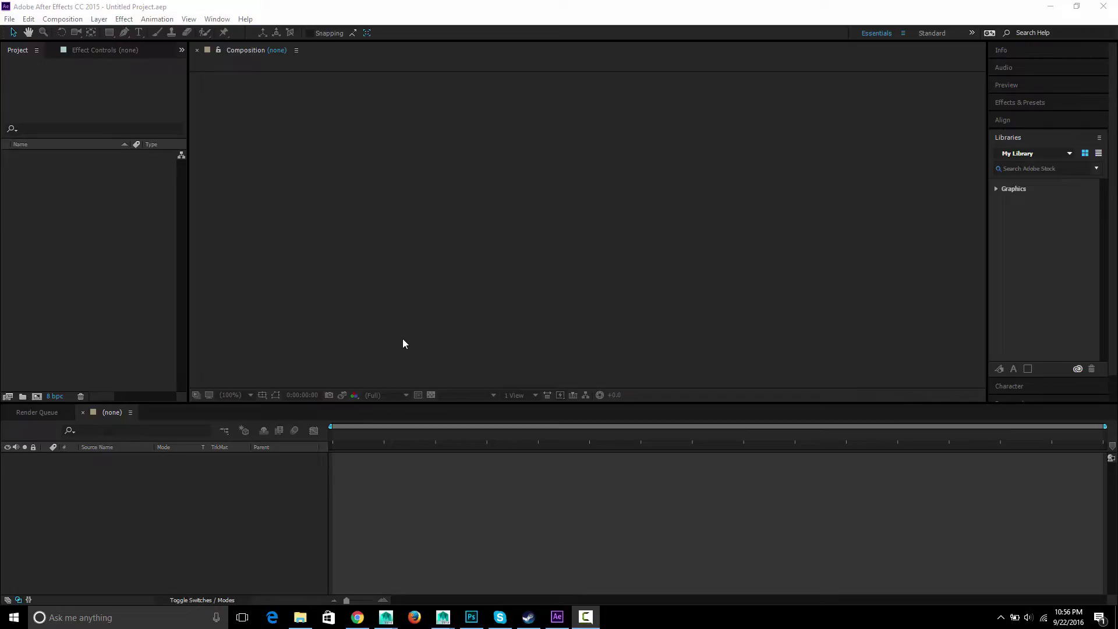
Switch from After Effects to the browser showing the 'Wispy Smoke Blowing' YouTube video.
key("alt+Tab")
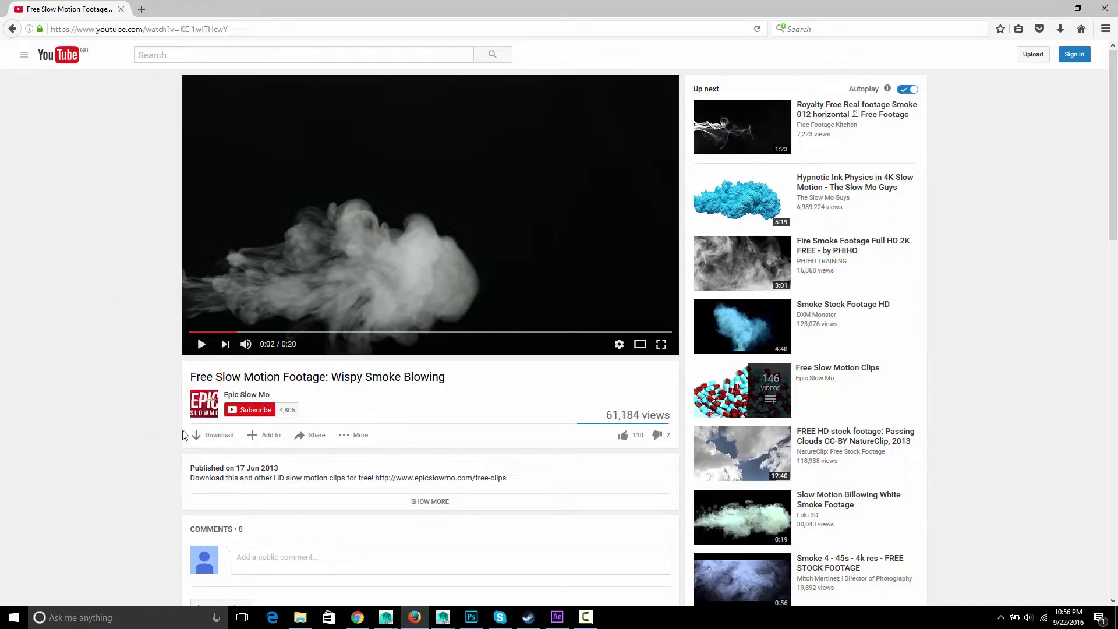
Download the smoke clip in the MP4 720p (2.6 MB) format.
left_click(211, 438)
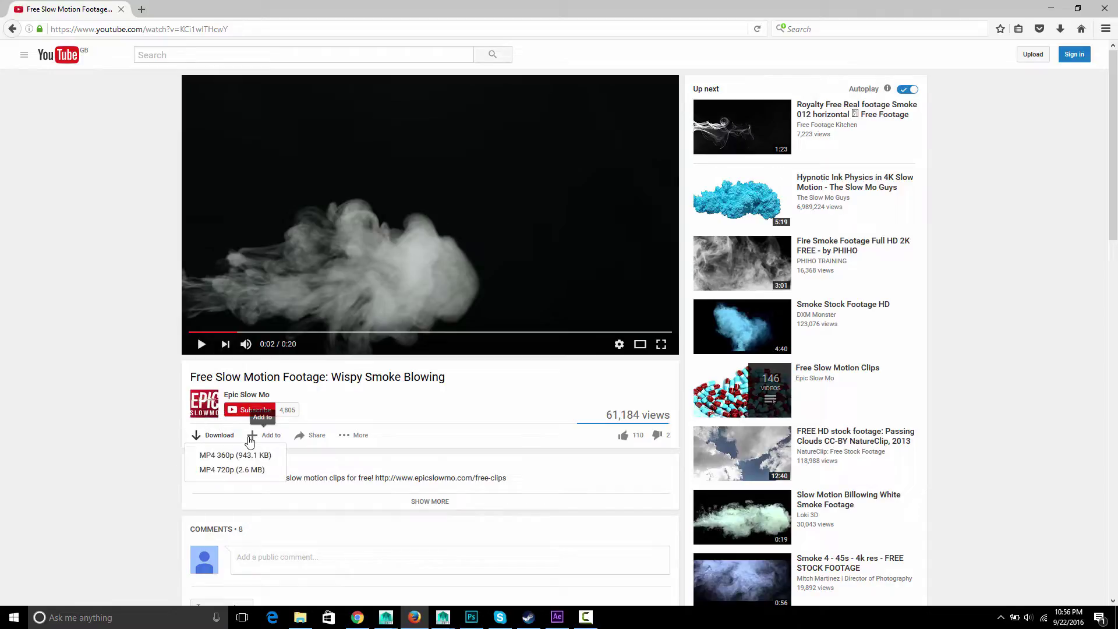
left_click(237, 475)
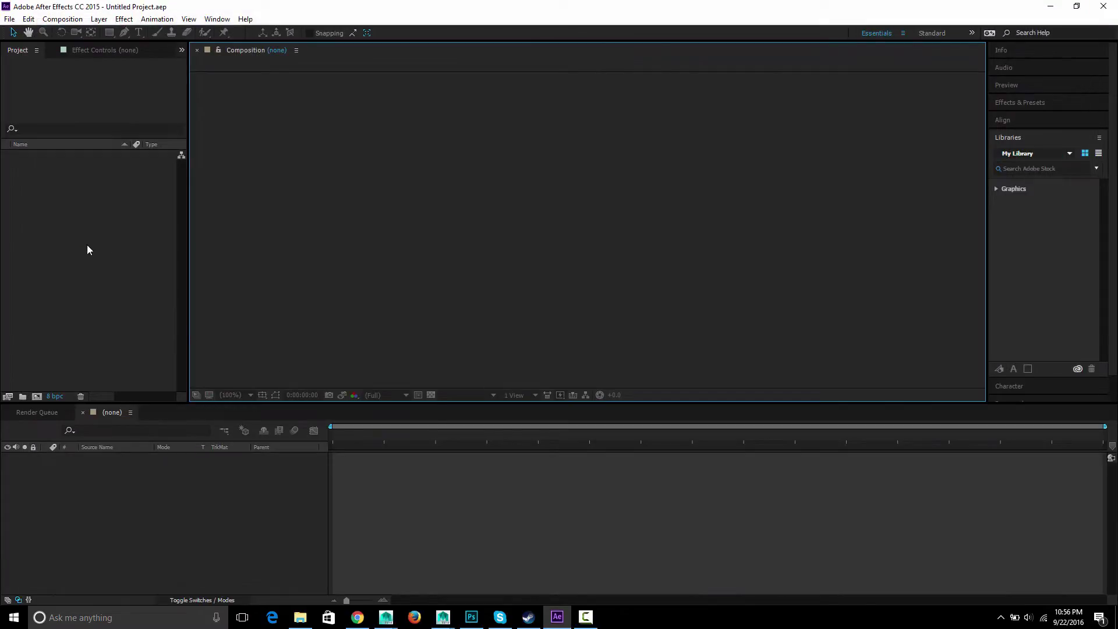
Import the smoke MP4 and planks.jpg, then create a 'planks' composition from planks.jpg.
double_click(57, 235)
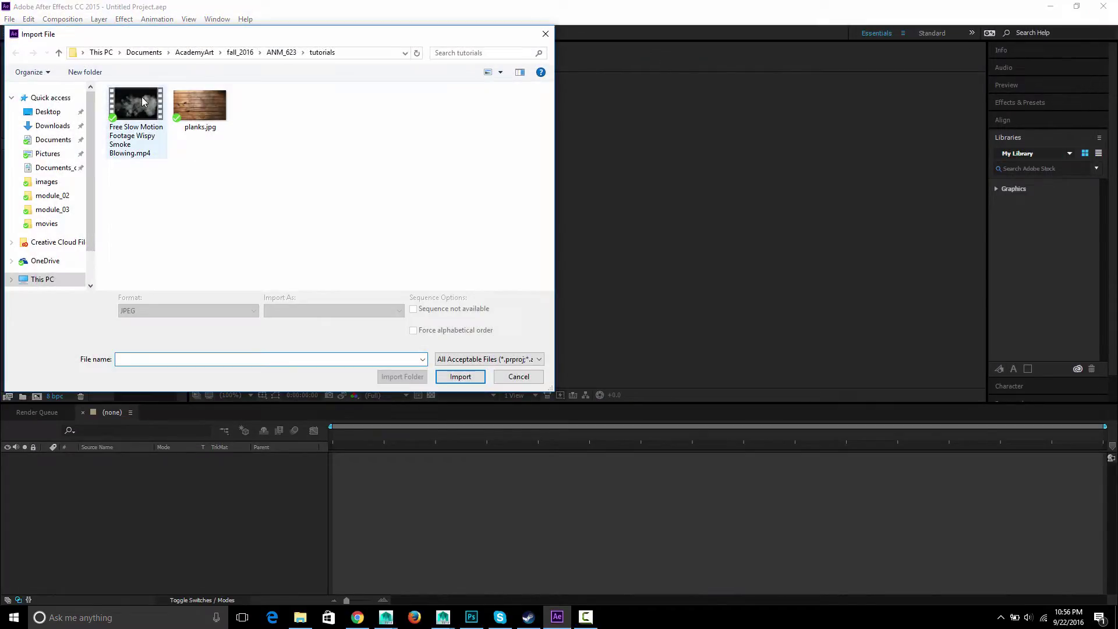
left_click(142, 97)
left_click(197, 107, "ctrl")
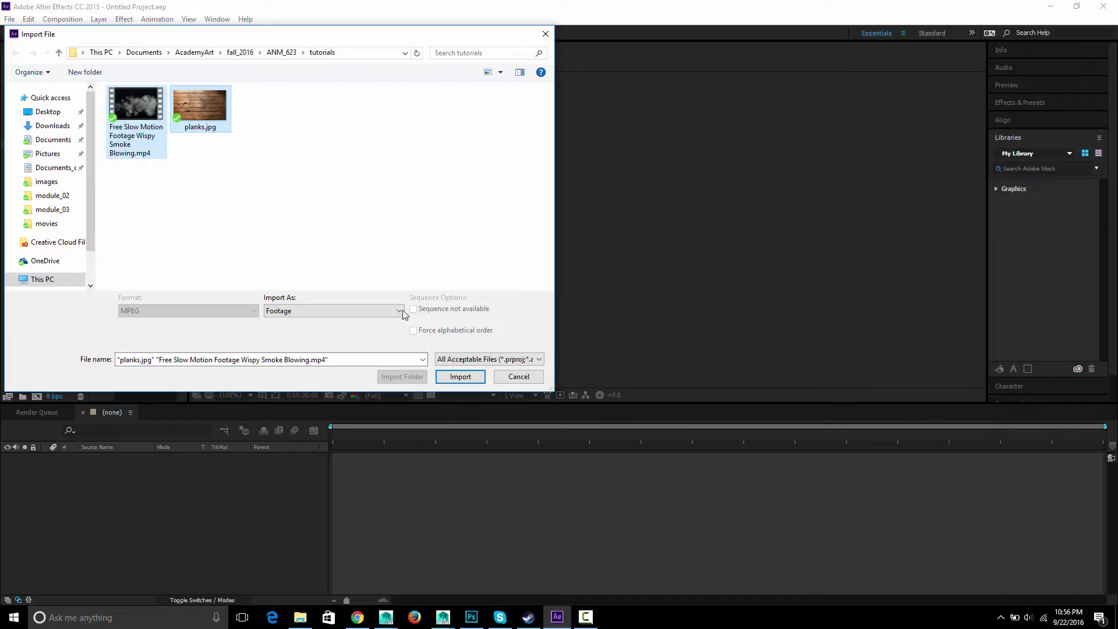
left_click(459, 376)
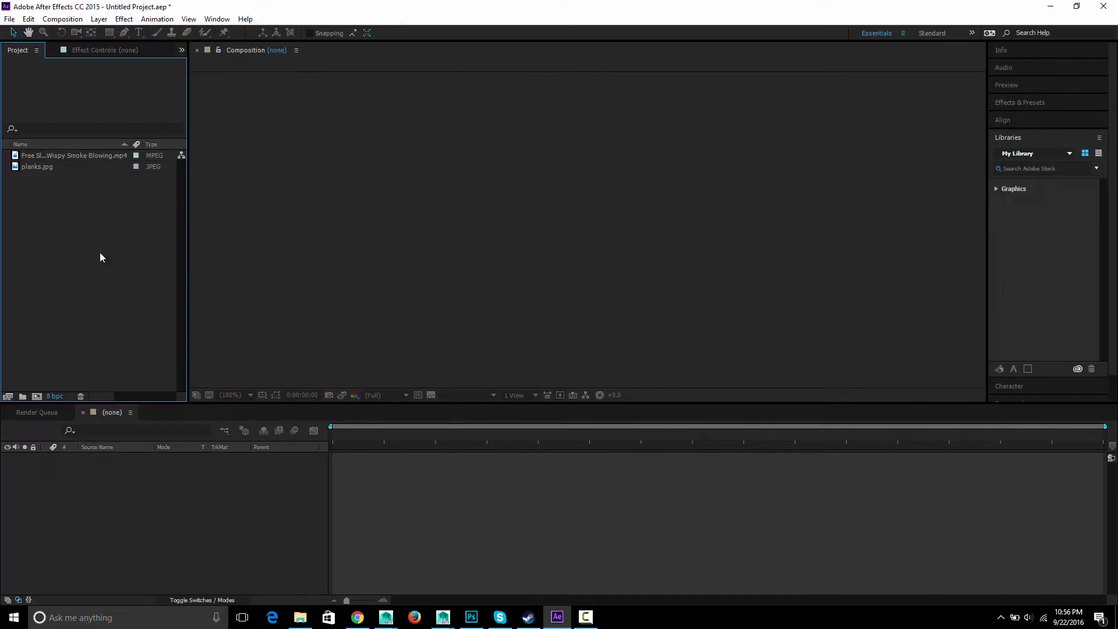
left_click(45, 165)
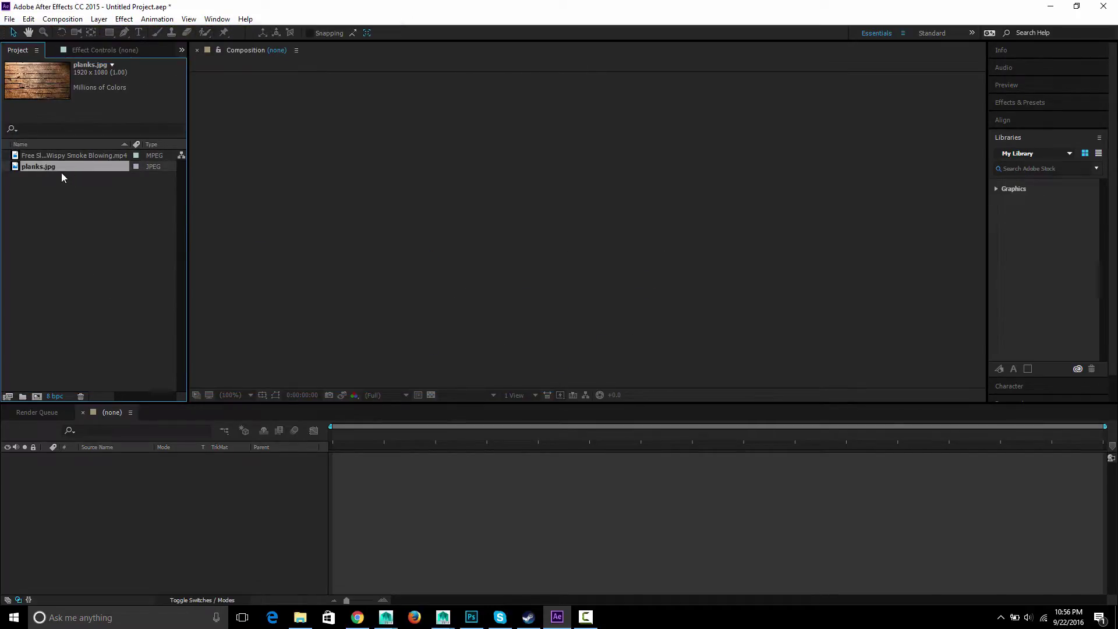
left_click_drag(45, 167, 38, 395)
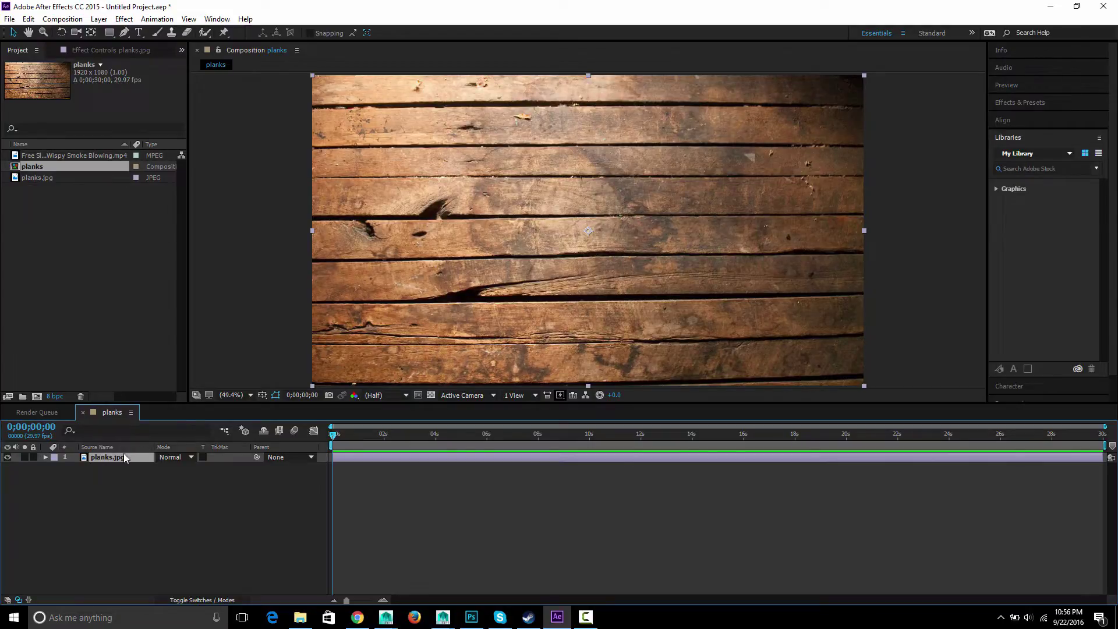
Apply Brightness & Contrast to planks.jpg with Brightness -44 and Contrast -19.
left_click(122, 19)
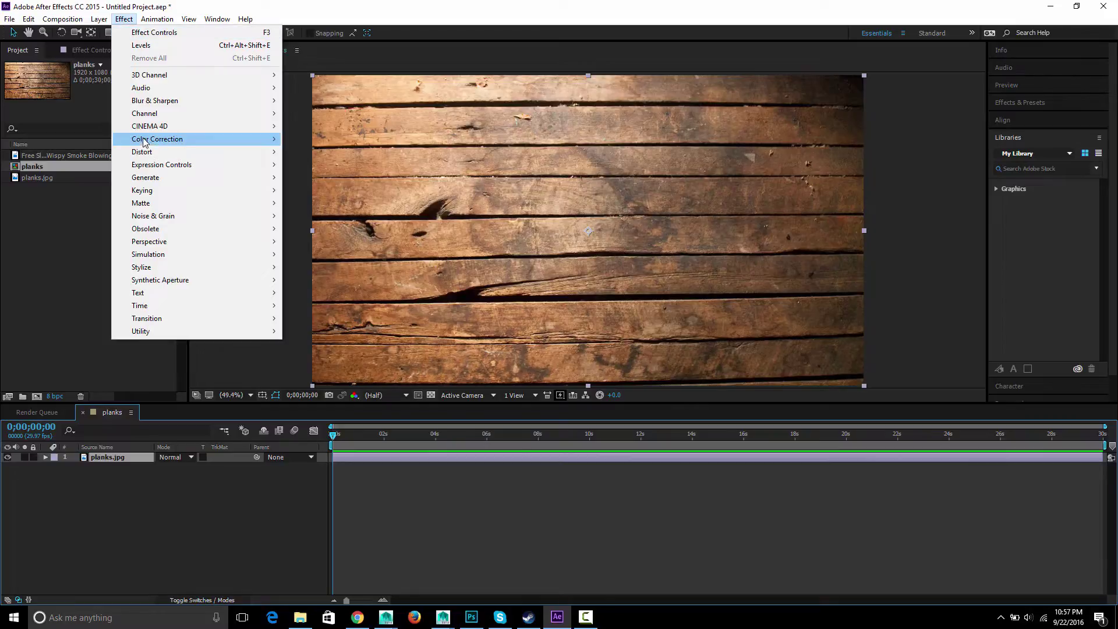
mouse_move(146, 141)
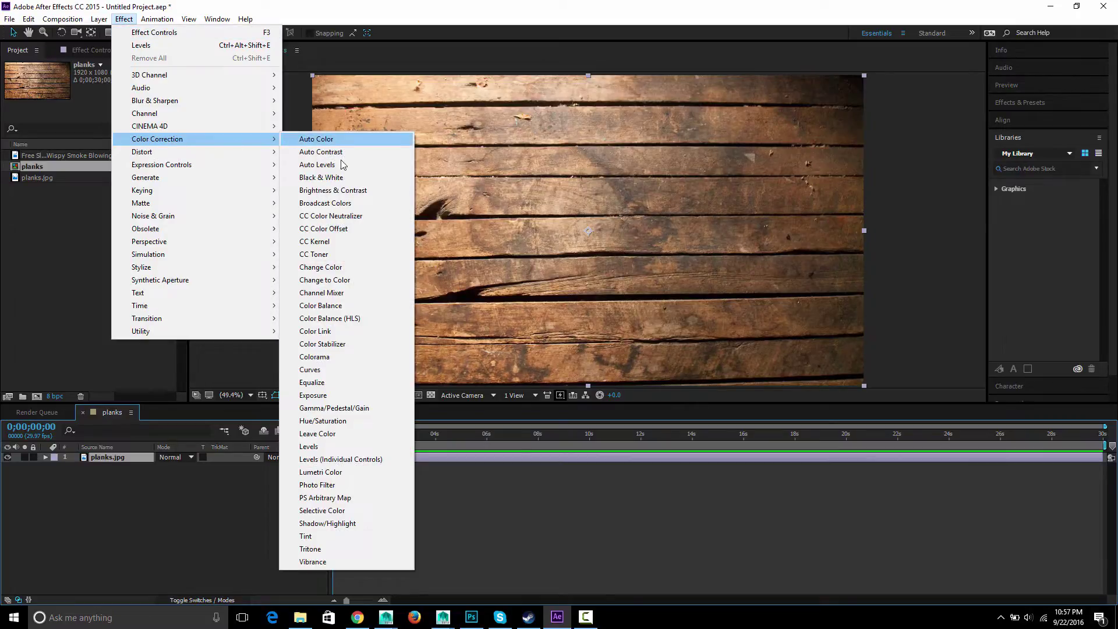
left_click(333, 189)
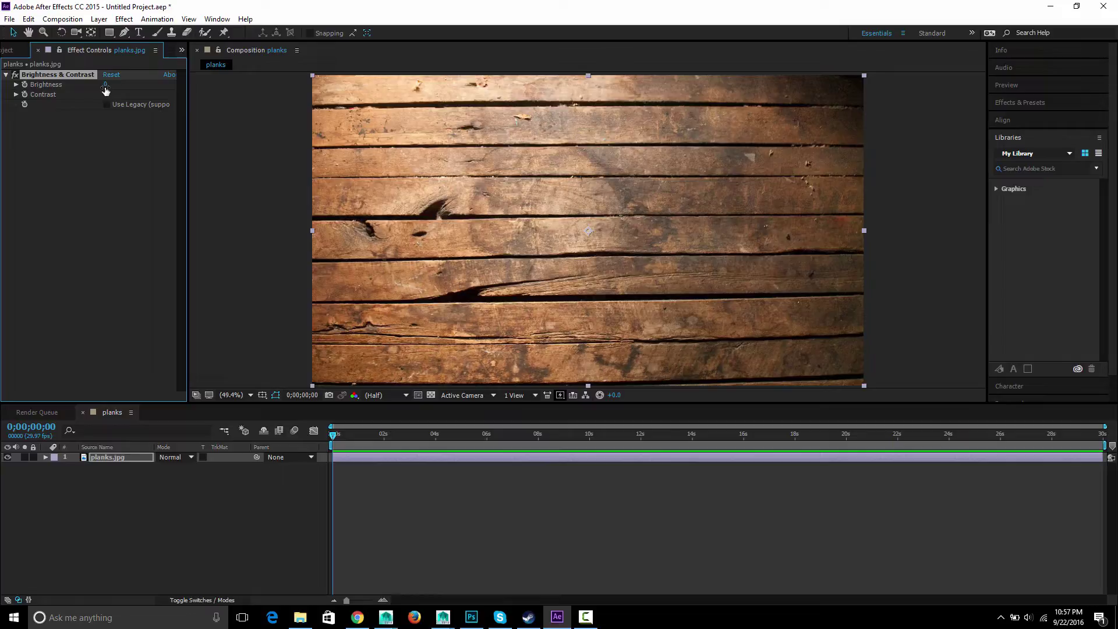
left_click_drag(105, 89, 81, 93)
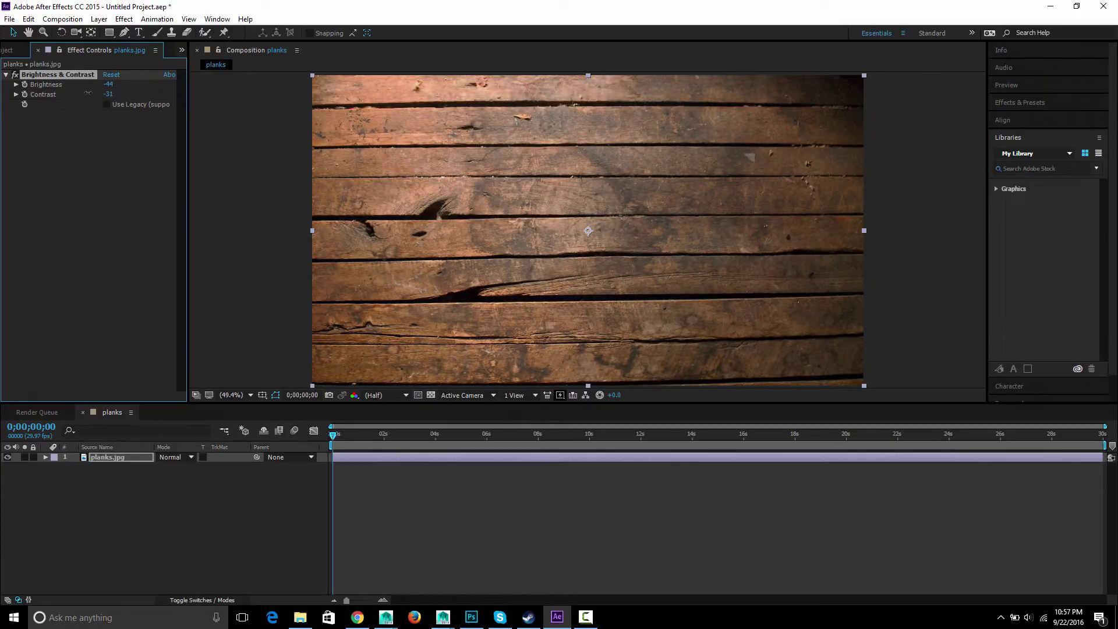
left_click(124, 295)
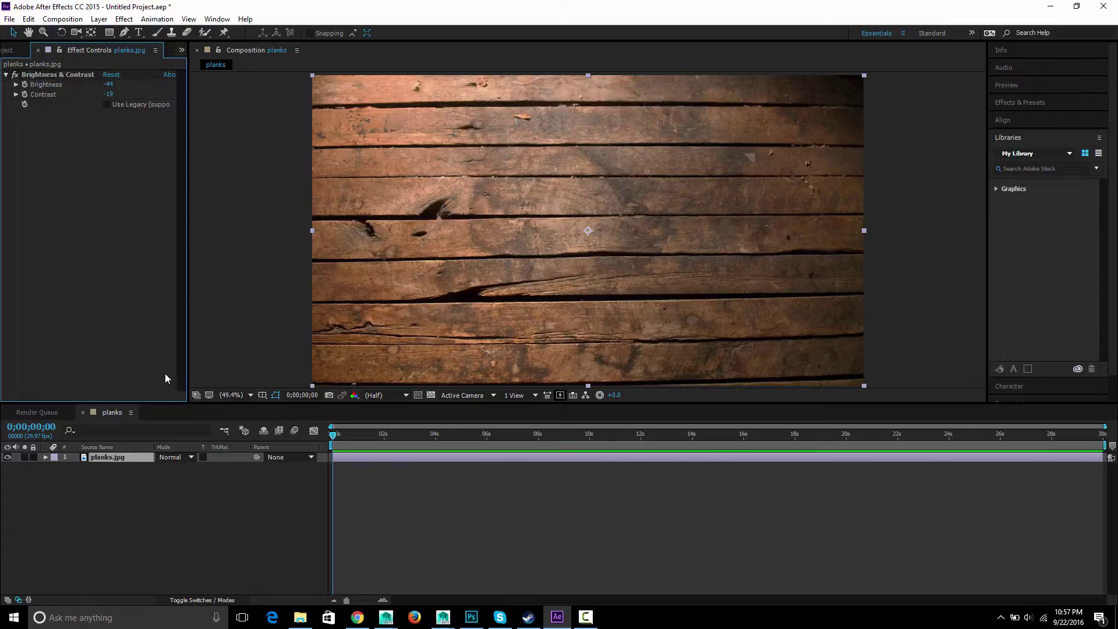
left_click(8, 51)
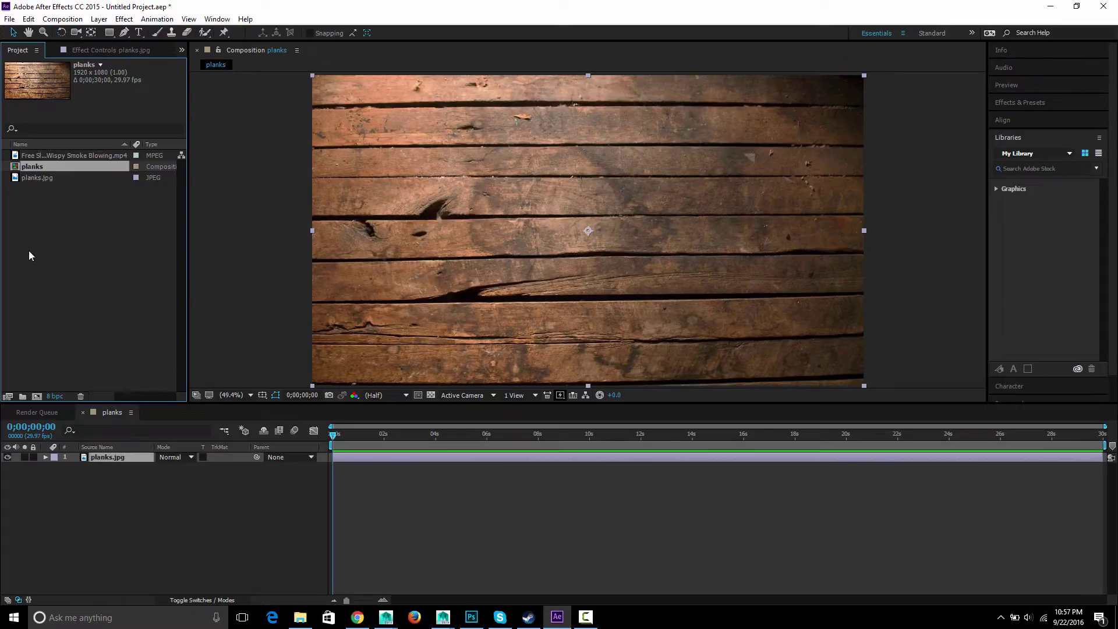
Place the smoke MP4 above the planks layer and move the playhead to 0;00;05;04.
left_click(61, 258)
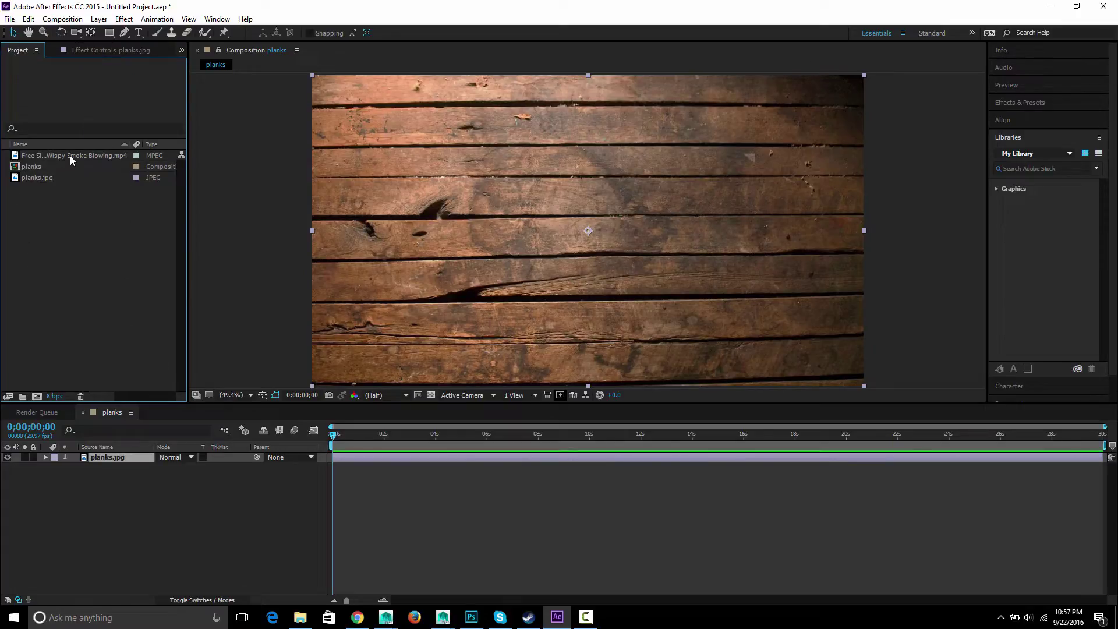
left_click_drag(70, 155, 117, 459)
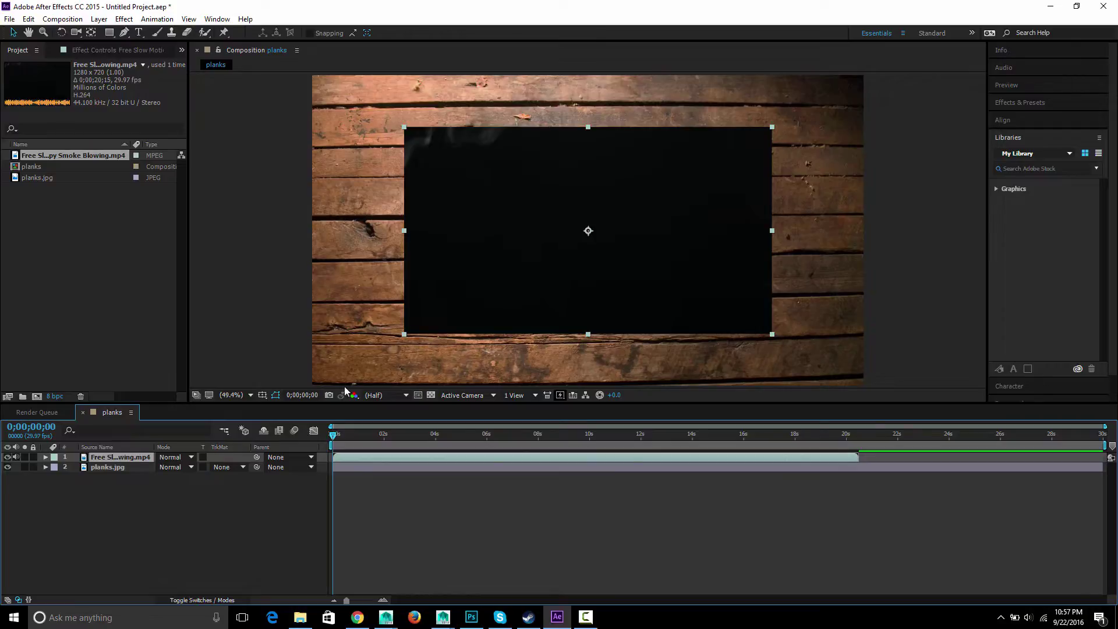
left_click(352, 435)
left_click_drag(358, 435, 465, 438)
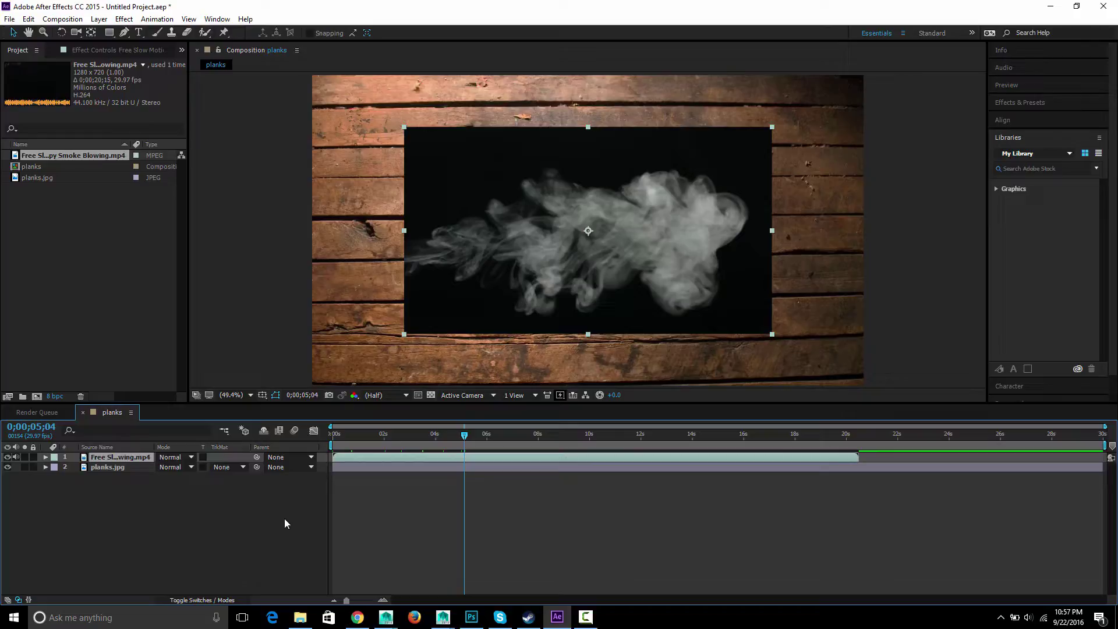
left_click(196, 603)
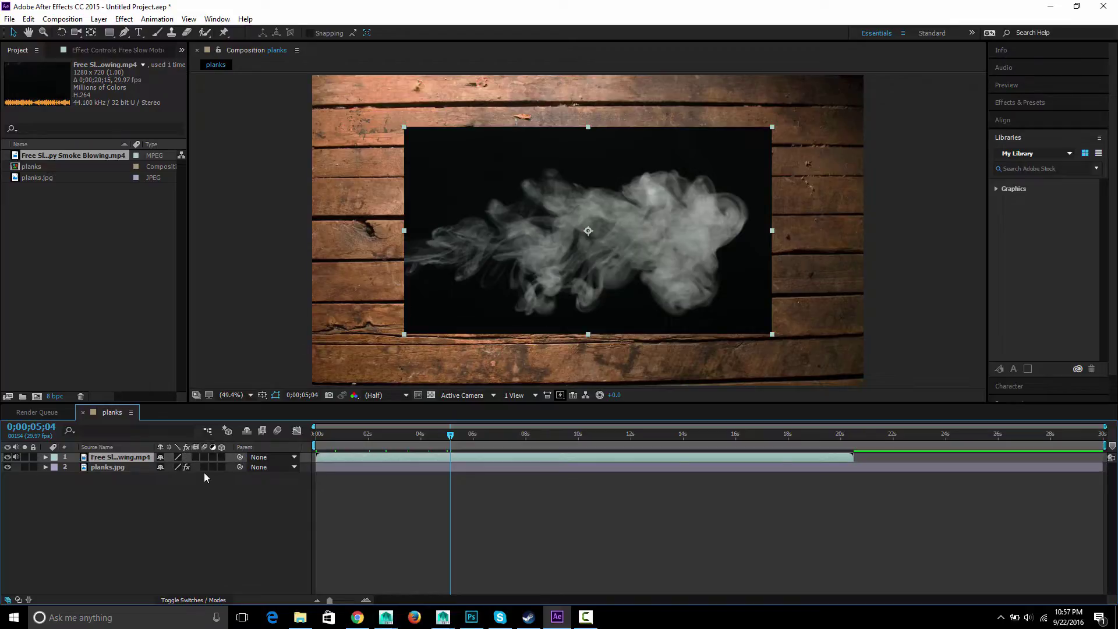
left_click(189, 600)
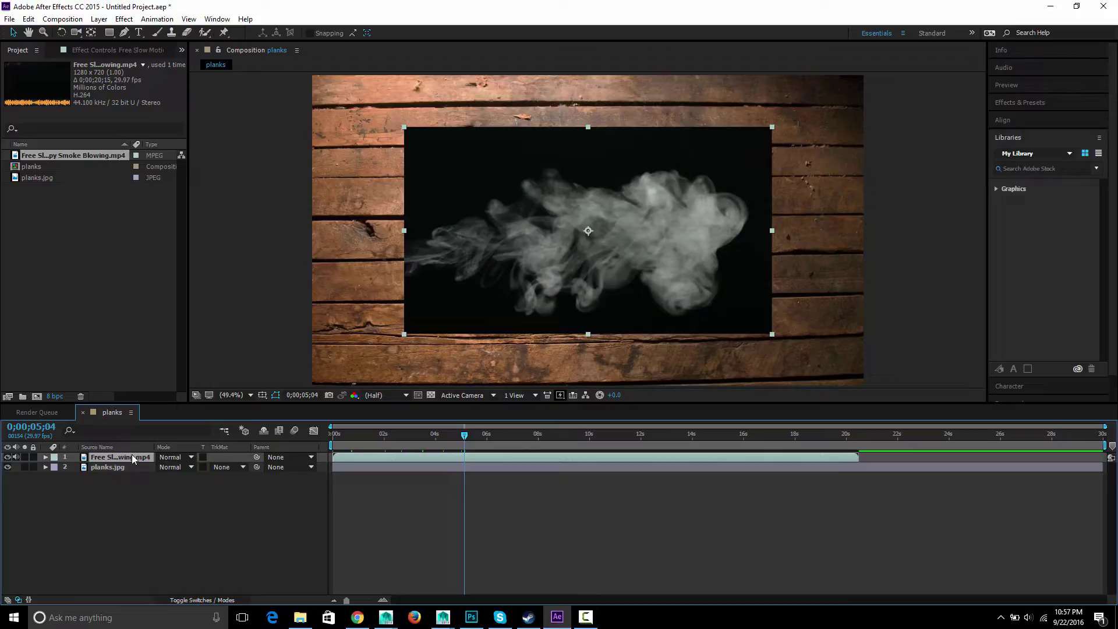
Set the smoke layer's blending mode to Add and pan the viewer to inspect it.
left_click(176, 458)
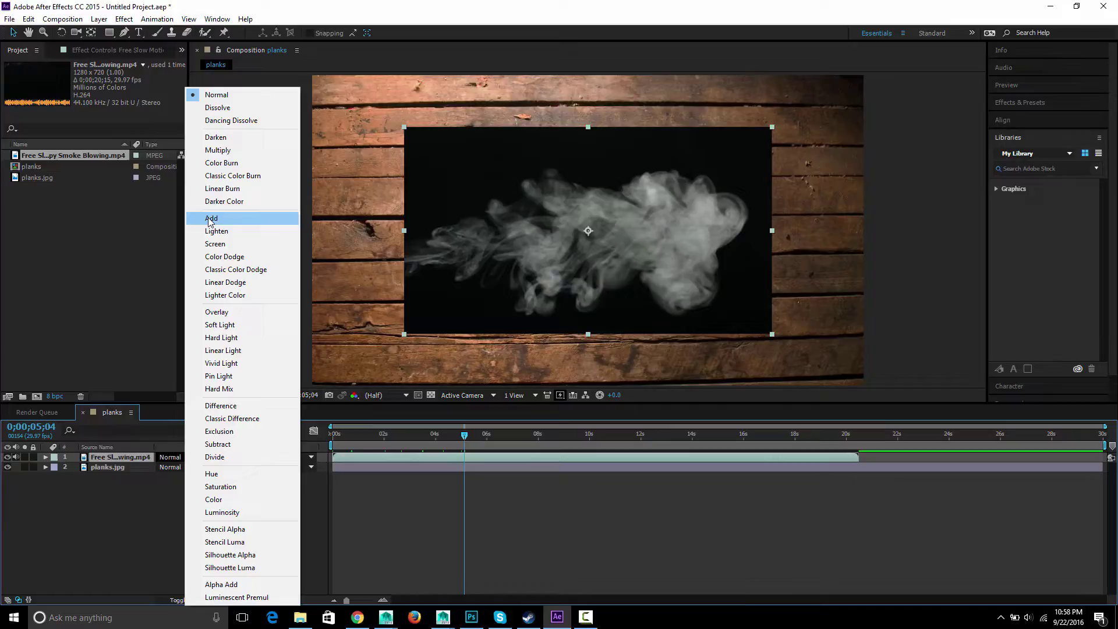
left_click(210, 220)
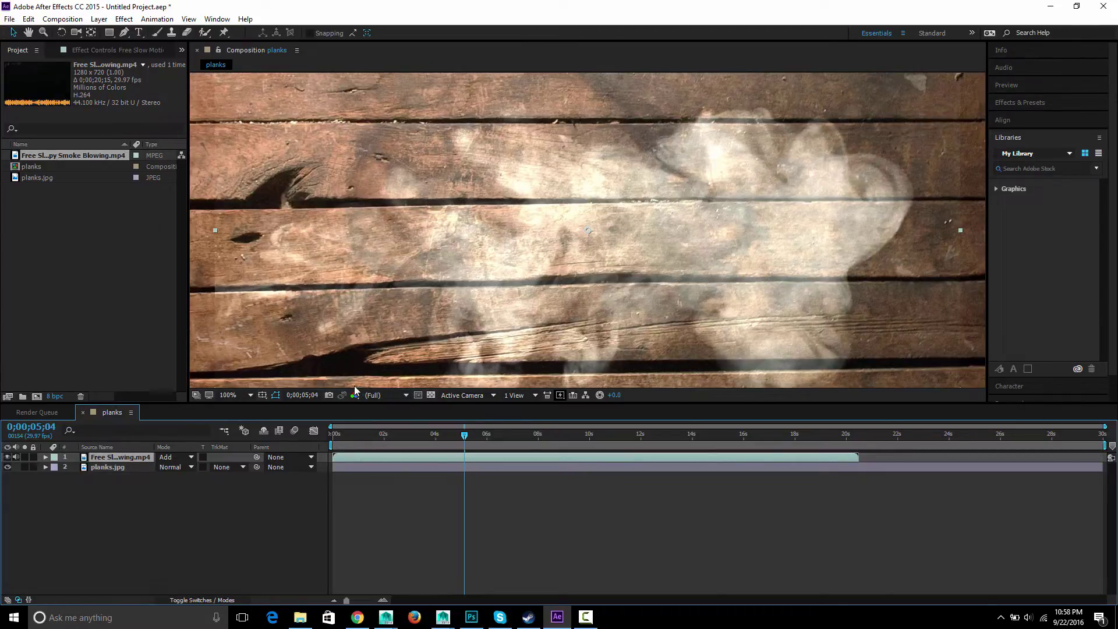
key("h")
left_click_drag(344, 150, 22, 183)
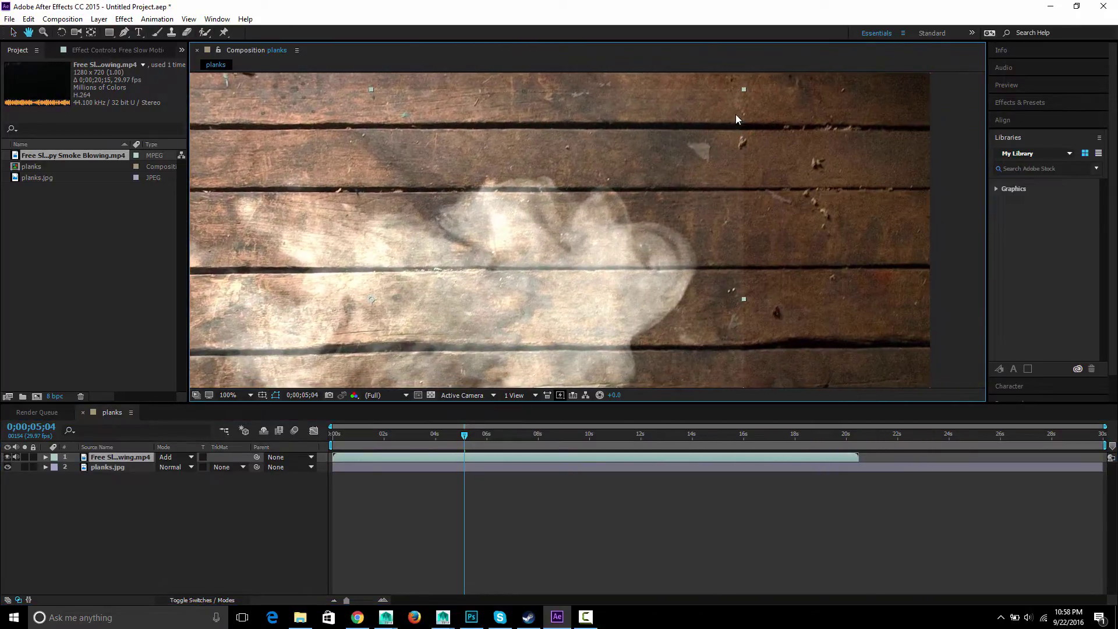
key("v")
Apply Levels to the smoke layer with gamma lowered to 0.61.
left_click(130, 458)
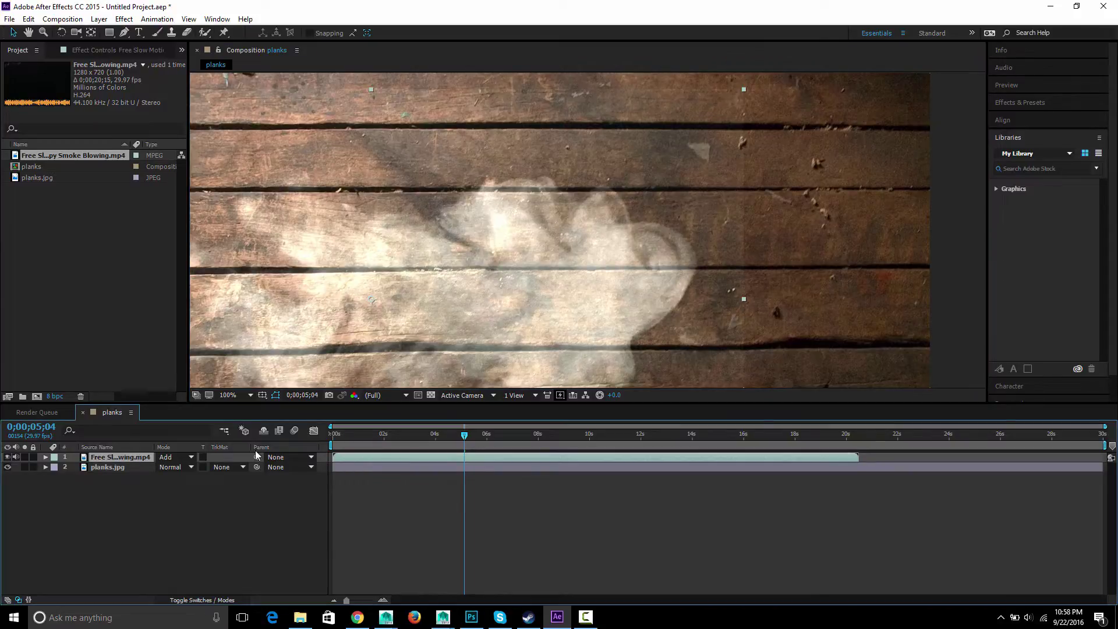
left_click(123, 19)
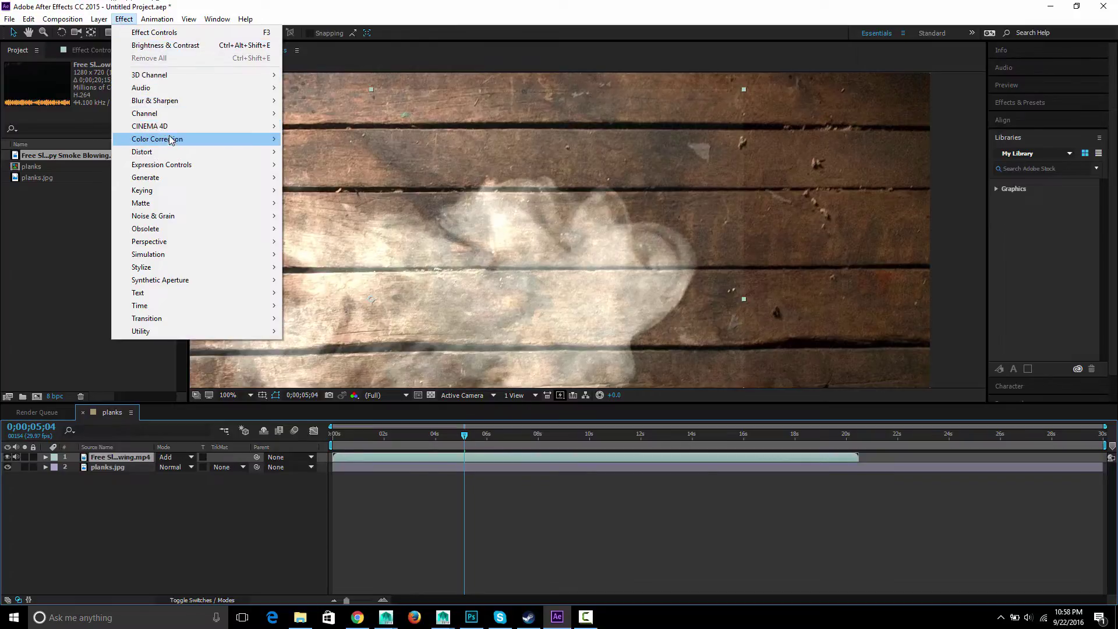
mouse_move(174, 140)
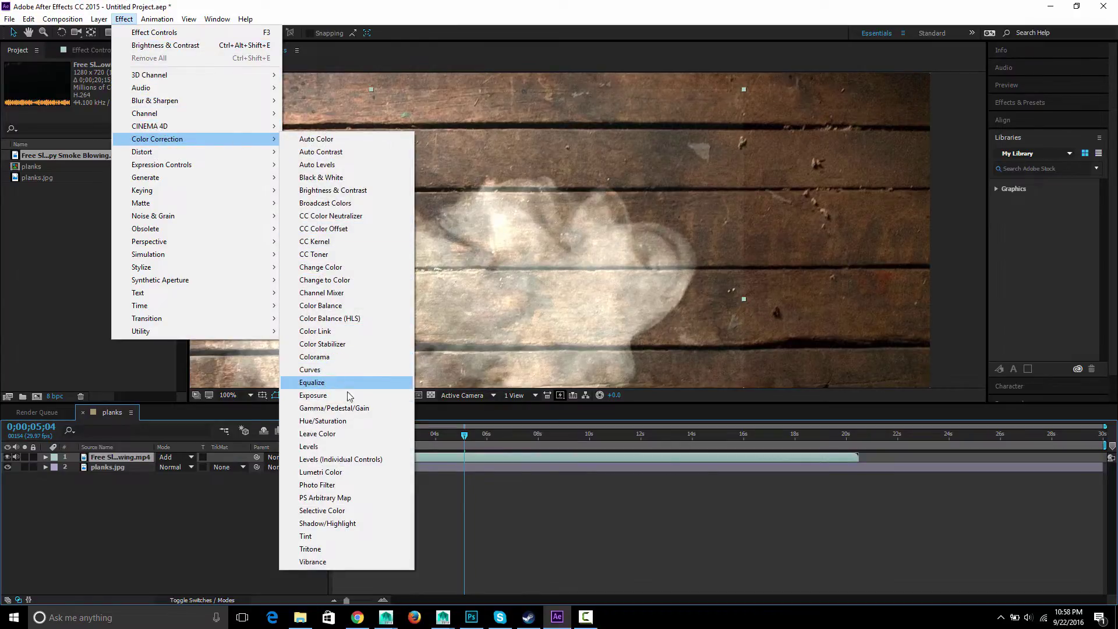
left_click(342, 446)
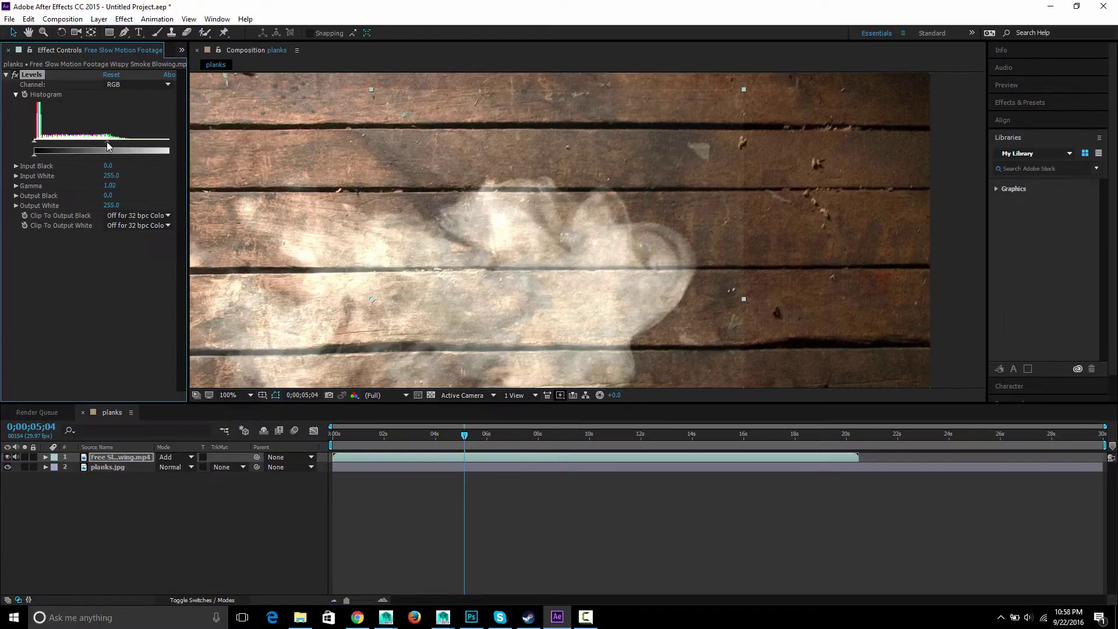
left_click_drag(107, 141, 131, 142)
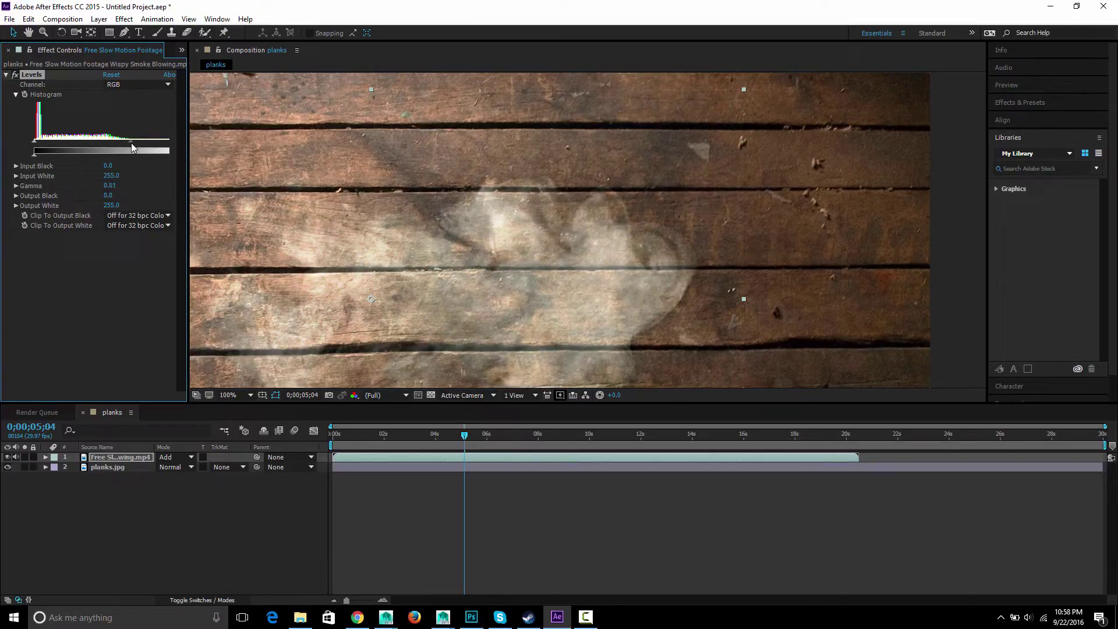
Fit the composition in the viewer and play a preview.
left_click(230, 395)
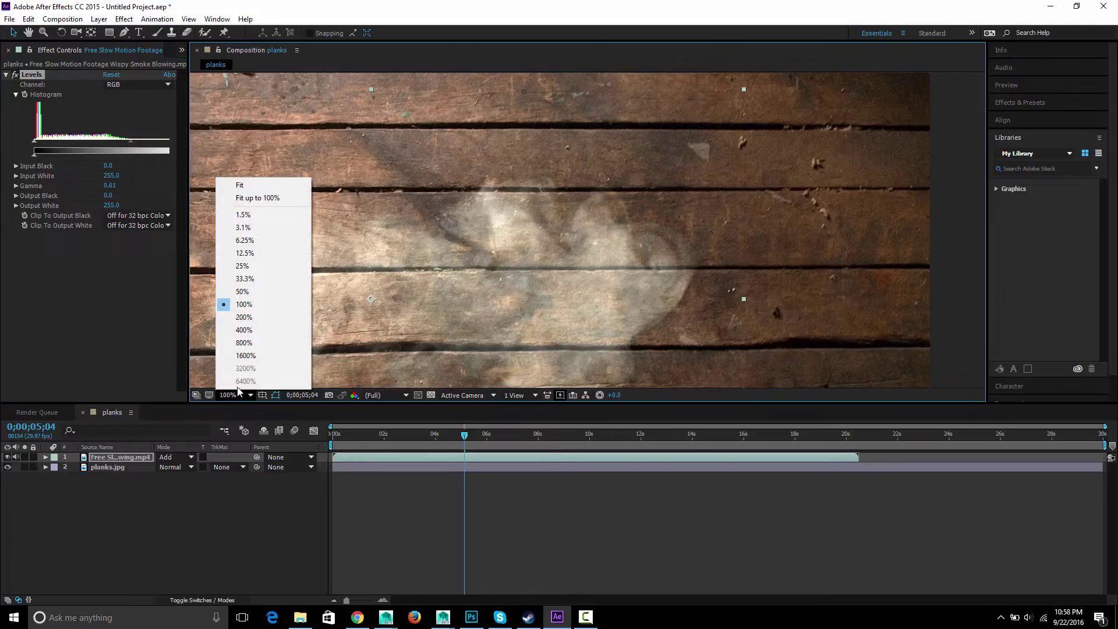
left_click(245, 185)
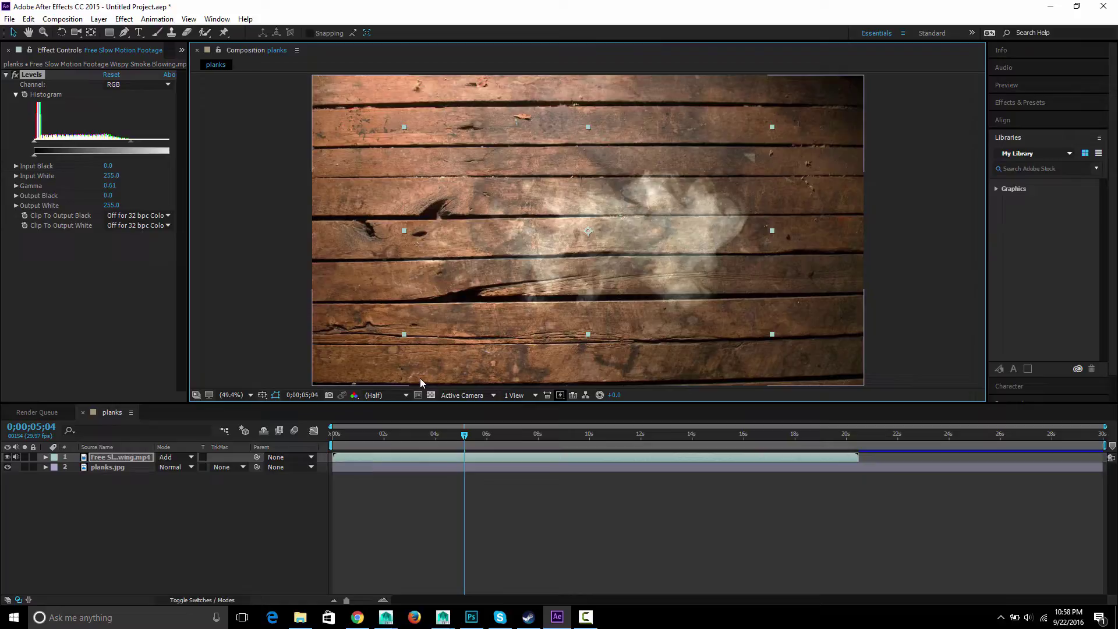
key("space")
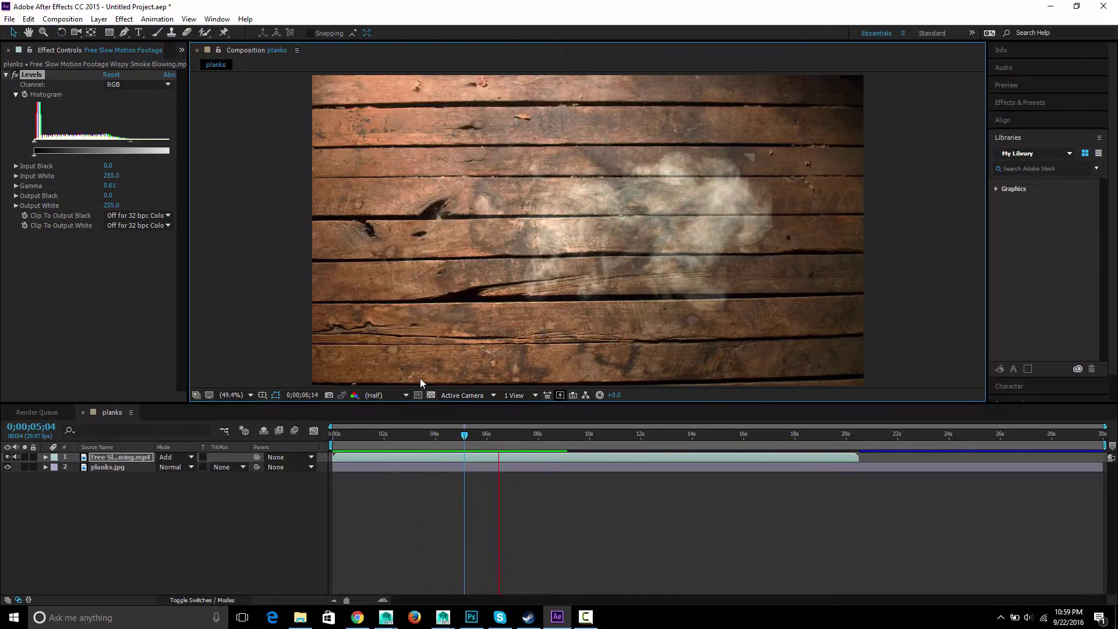
left_click(131, 457)
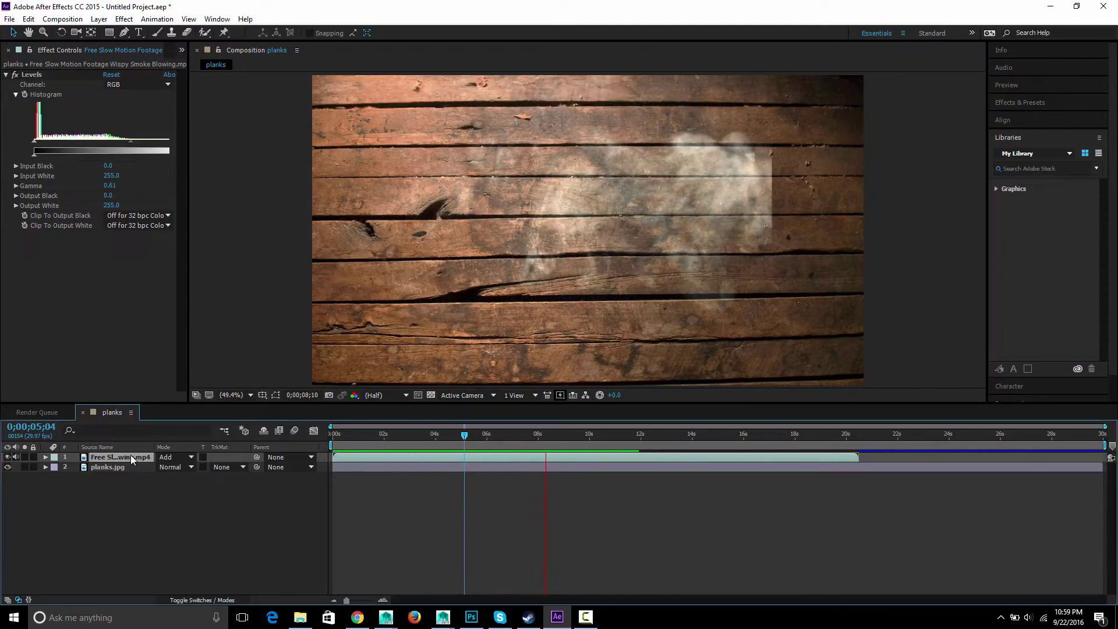
key("space")
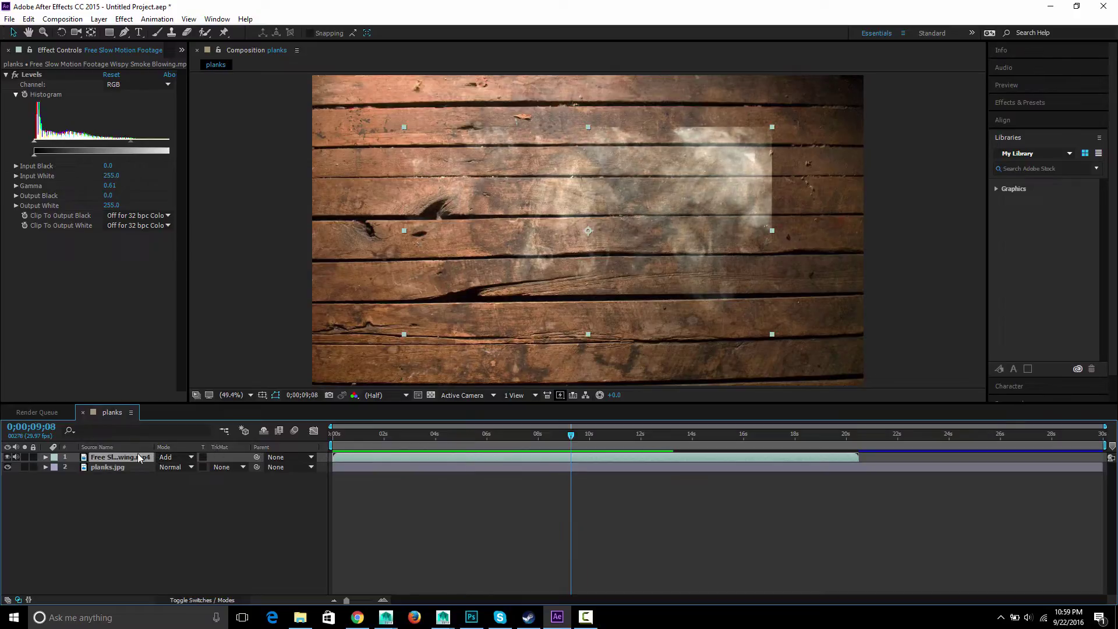
left_click_drag(545, 198, 566, 213)
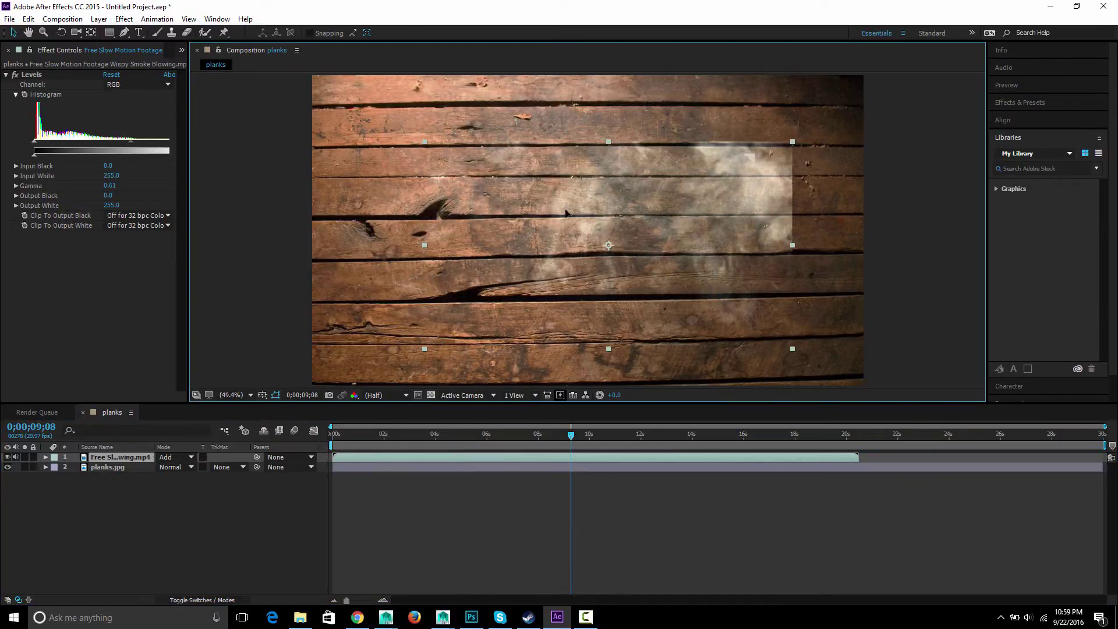
key("ctrl+z")
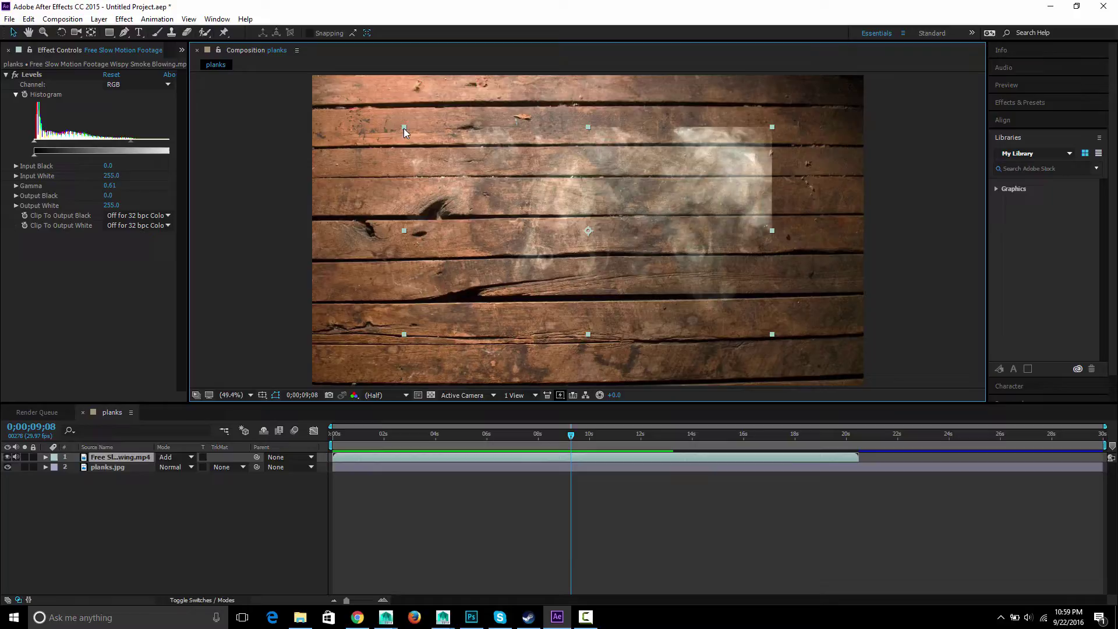
left_click_drag(403, 128, 651, 158)
key("ctrl+z")
left_click(131, 457)
key("r")
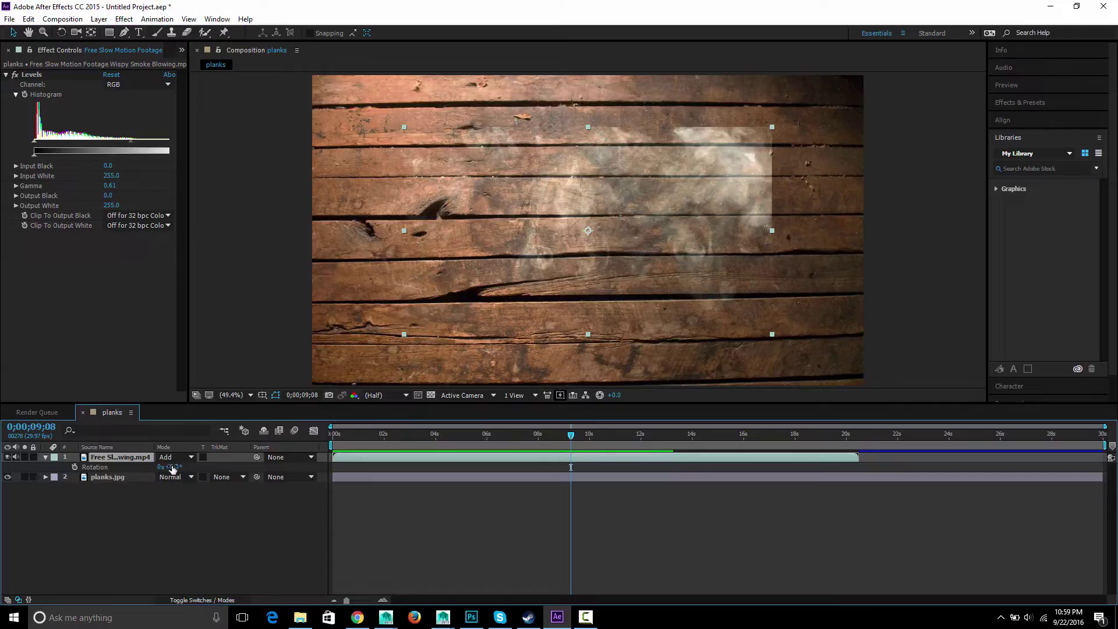
left_click_drag(173, 469, 126, 467)
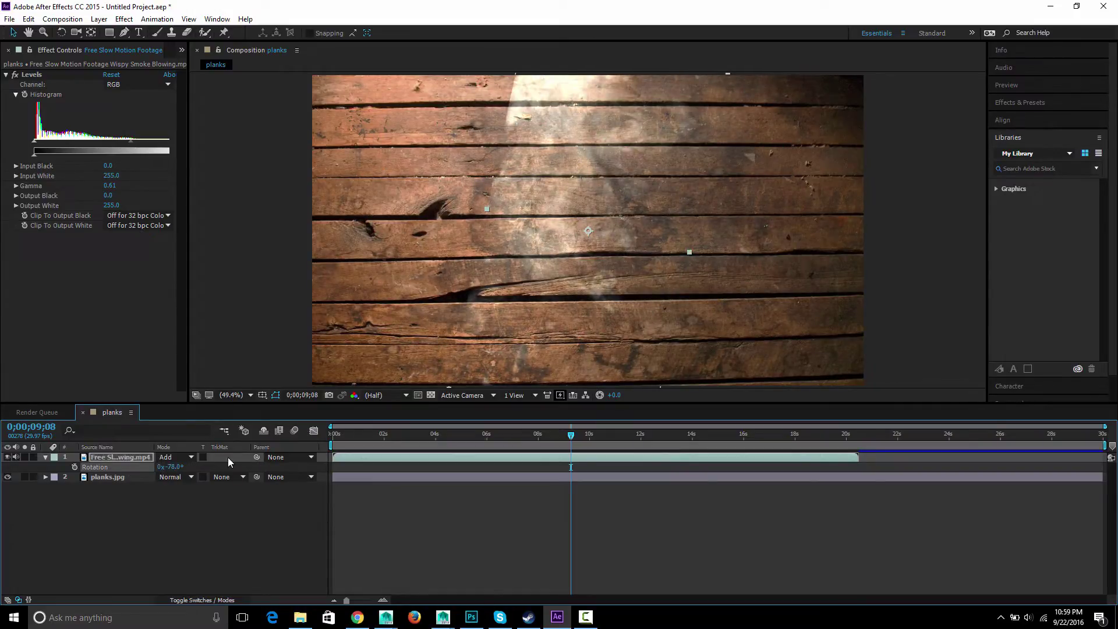
key("ctrl+z")
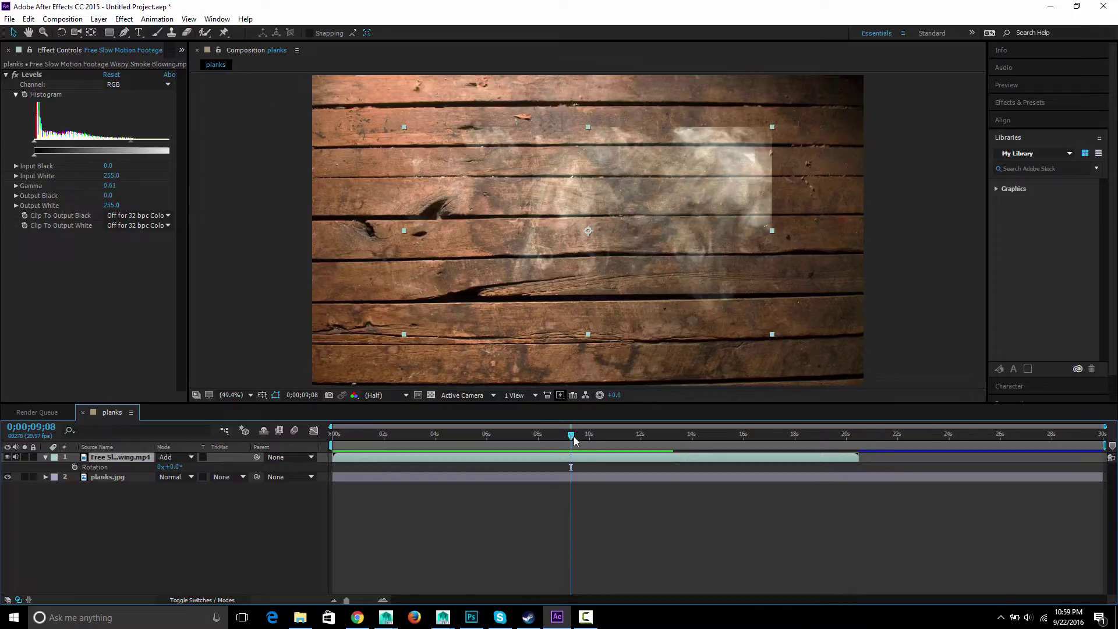
left_click_drag(571, 435, 331, 436)
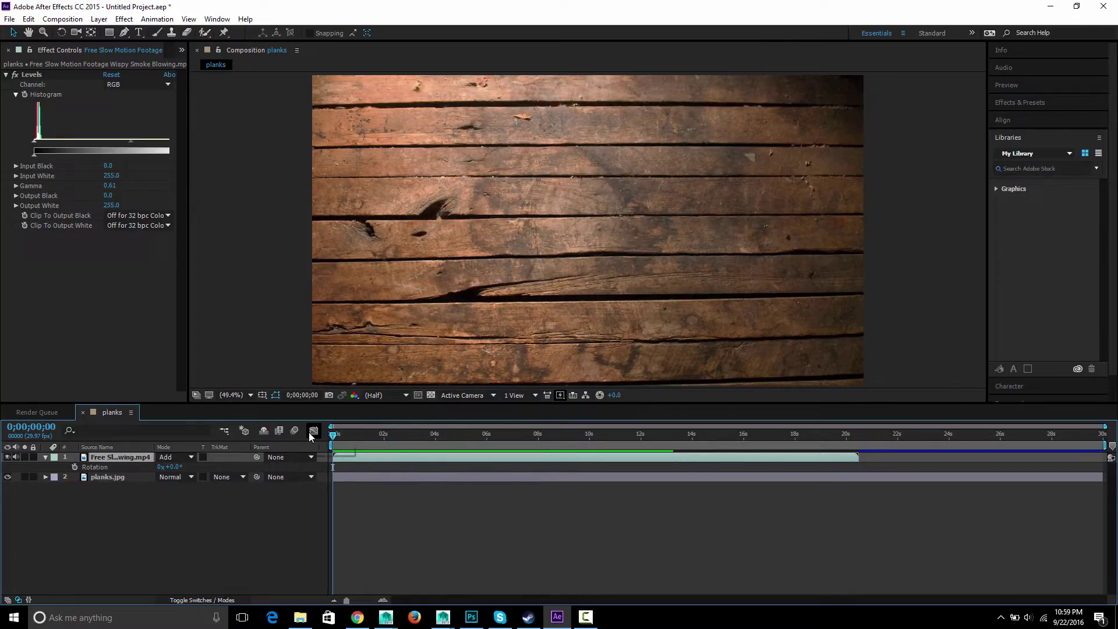
key("space")
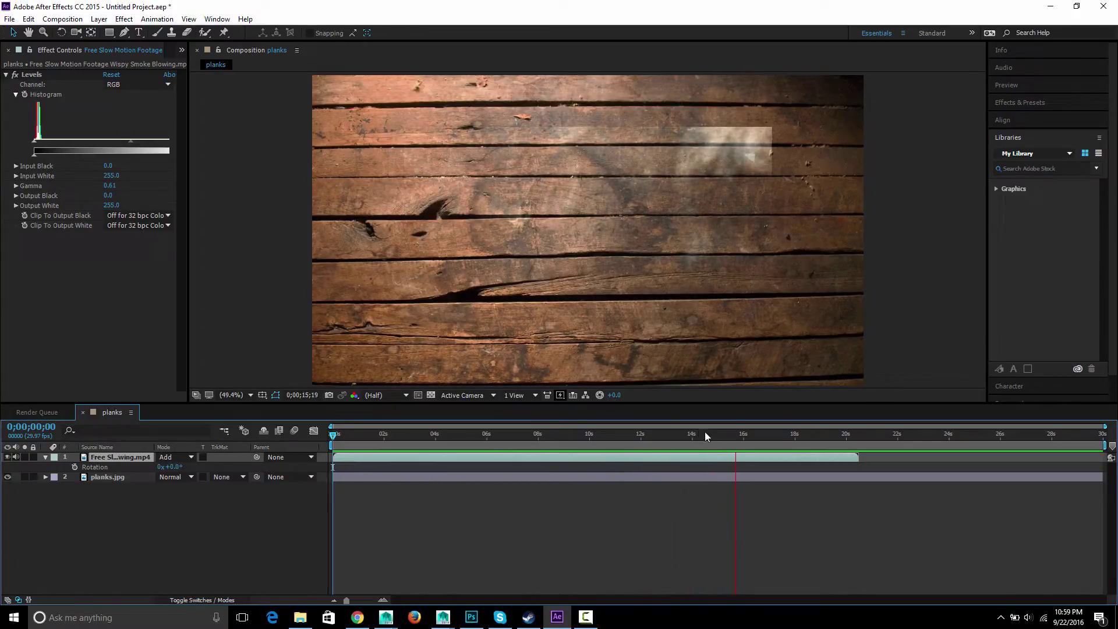
key("space")
left_click_drag(715, 435, 564, 444)
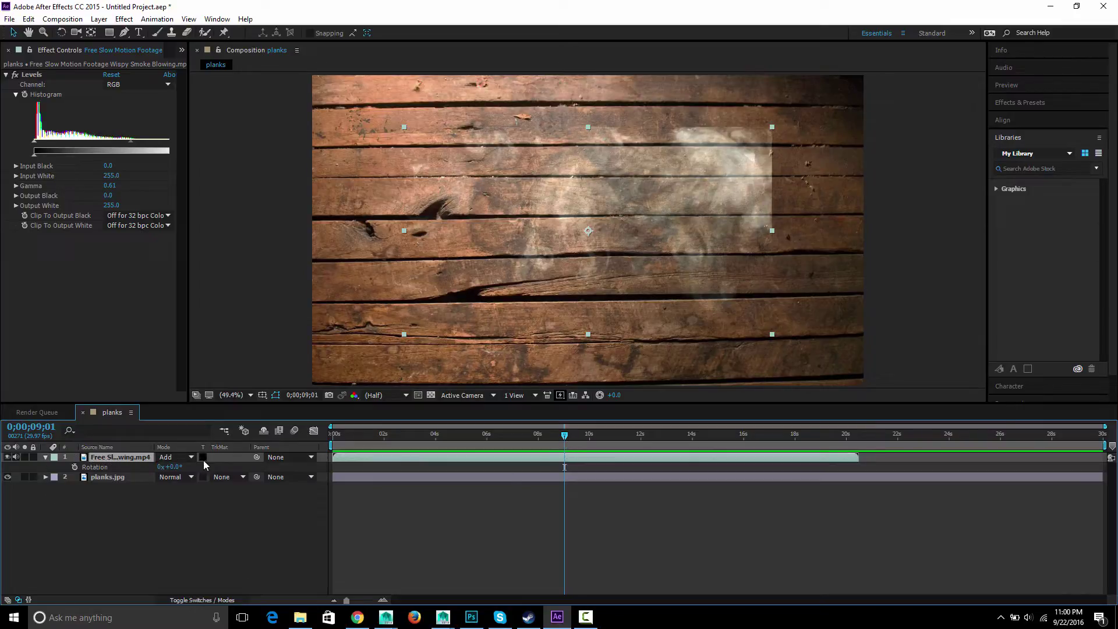
Trace a closed bezier Pen mask around the central smoke cloud on the smoke layer.
left_click(123, 33)
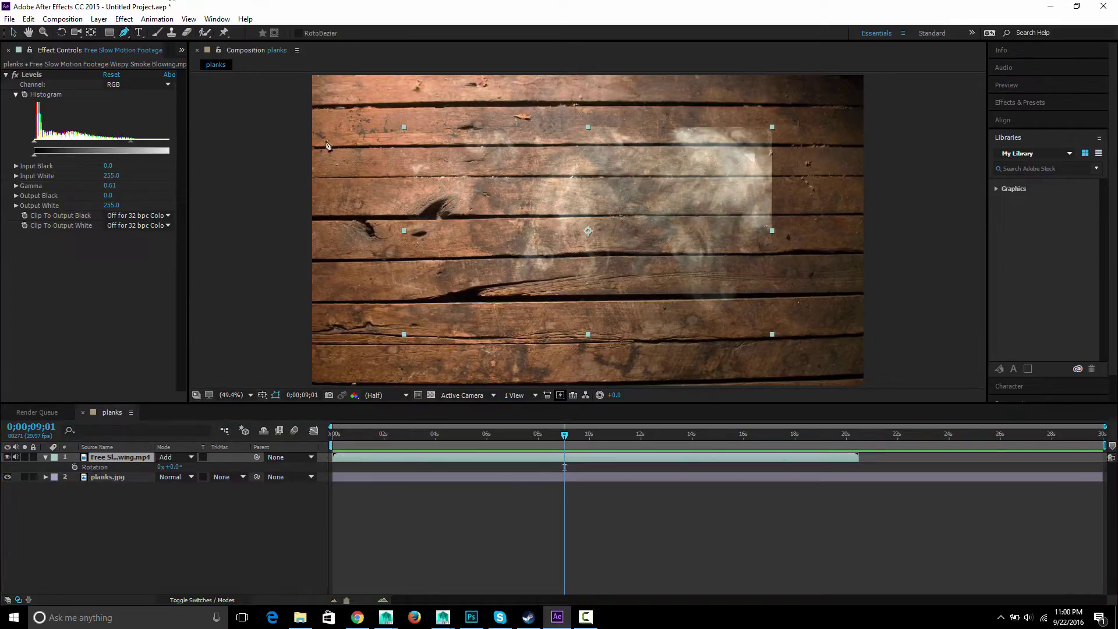
left_click(408, 283)
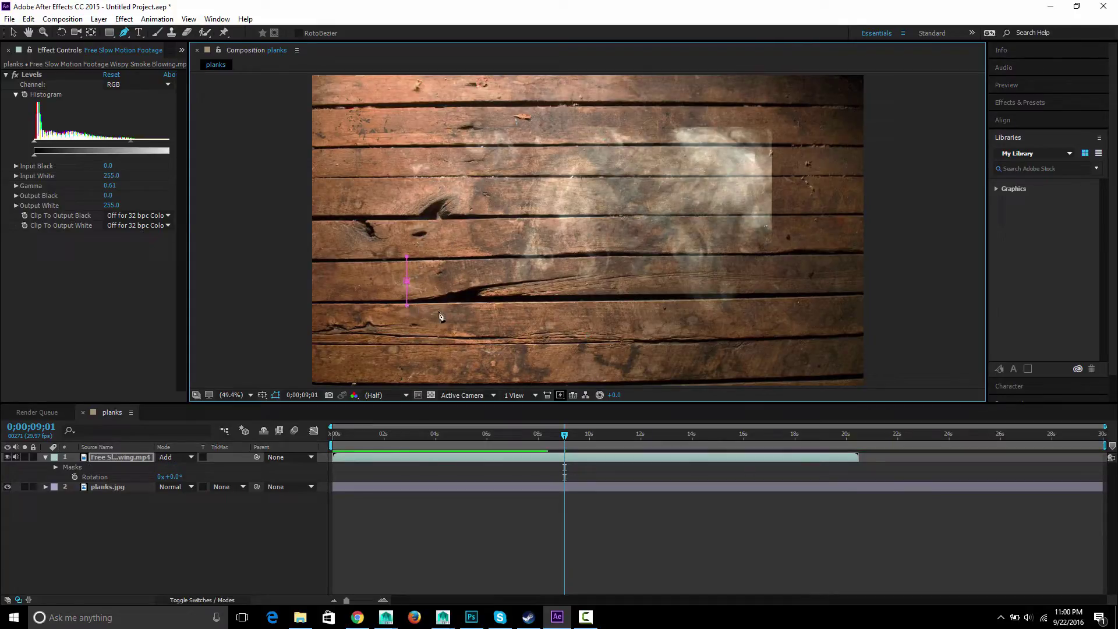
left_click_drag(476, 329, 606, 336)
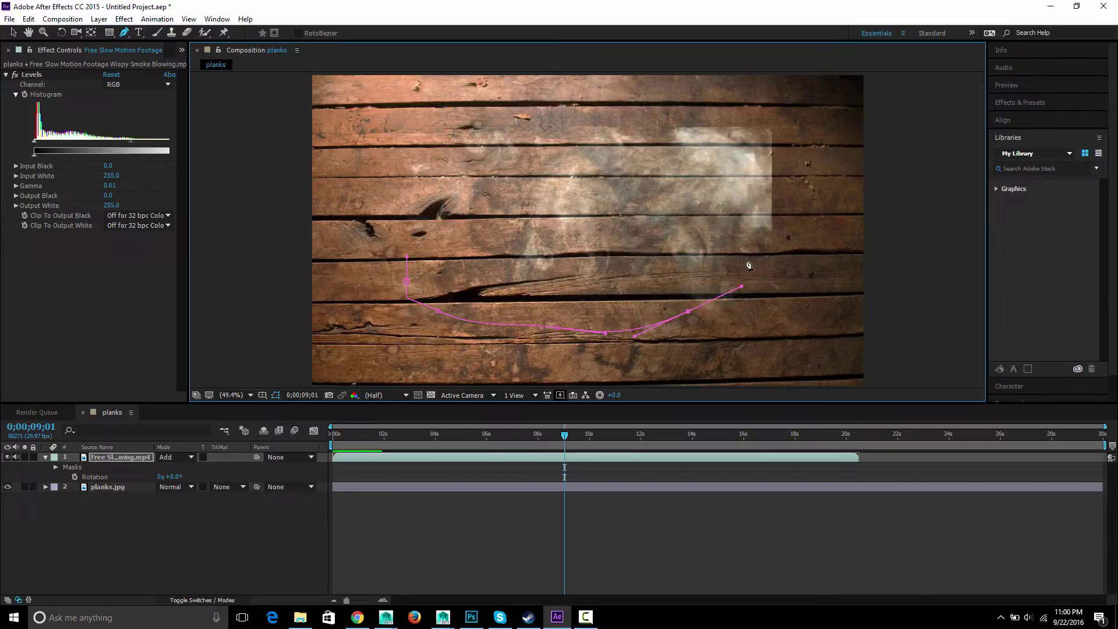
left_click_drag(750, 254, 751, 220)
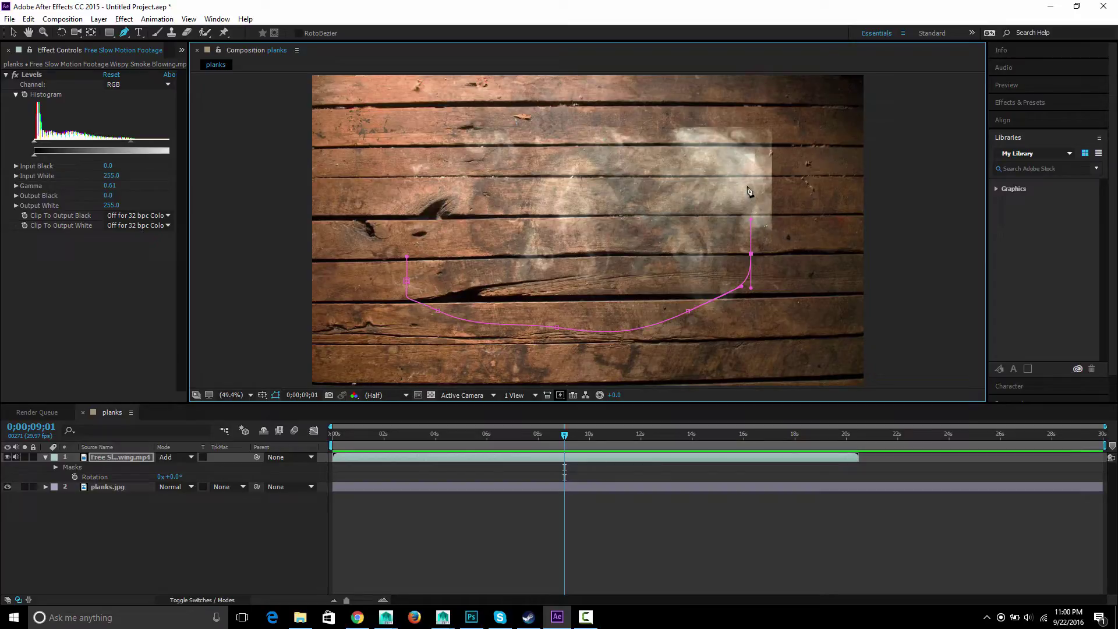
left_click_drag(748, 186, 699, 140)
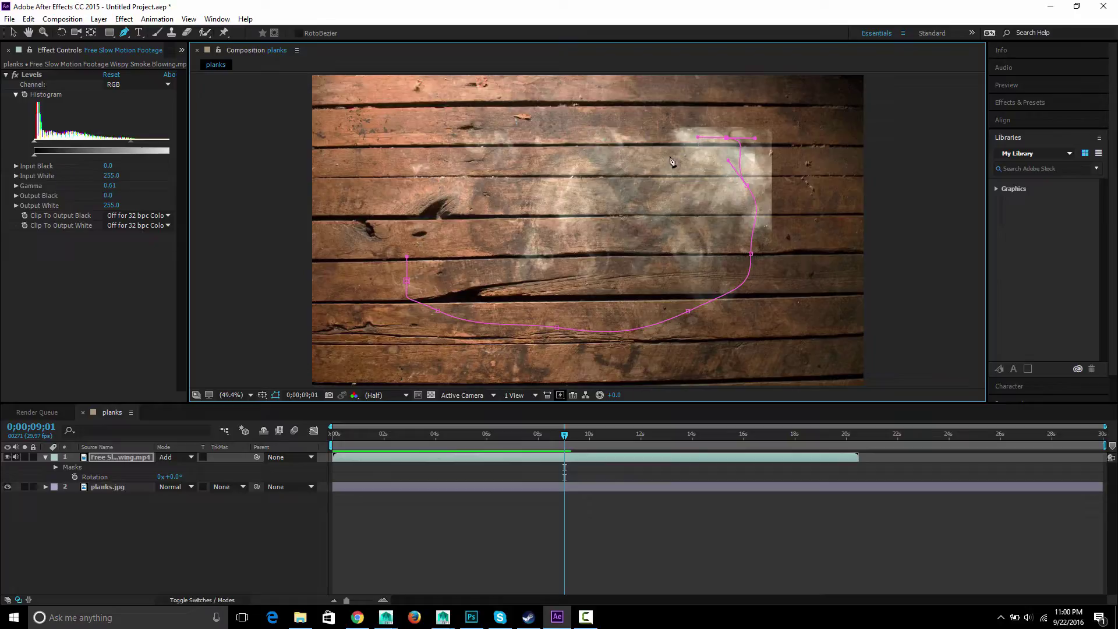
left_click_drag(649, 167, 536, 150)
left_click_drag(470, 164, 449, 174)
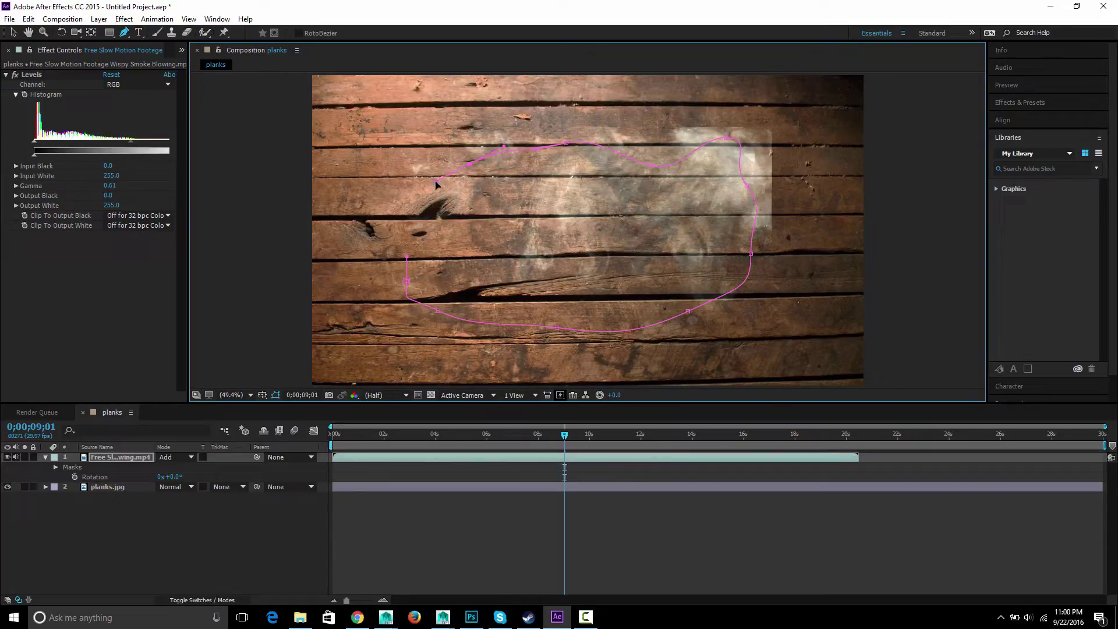
left_click_drag(407, 256, 407, 287)
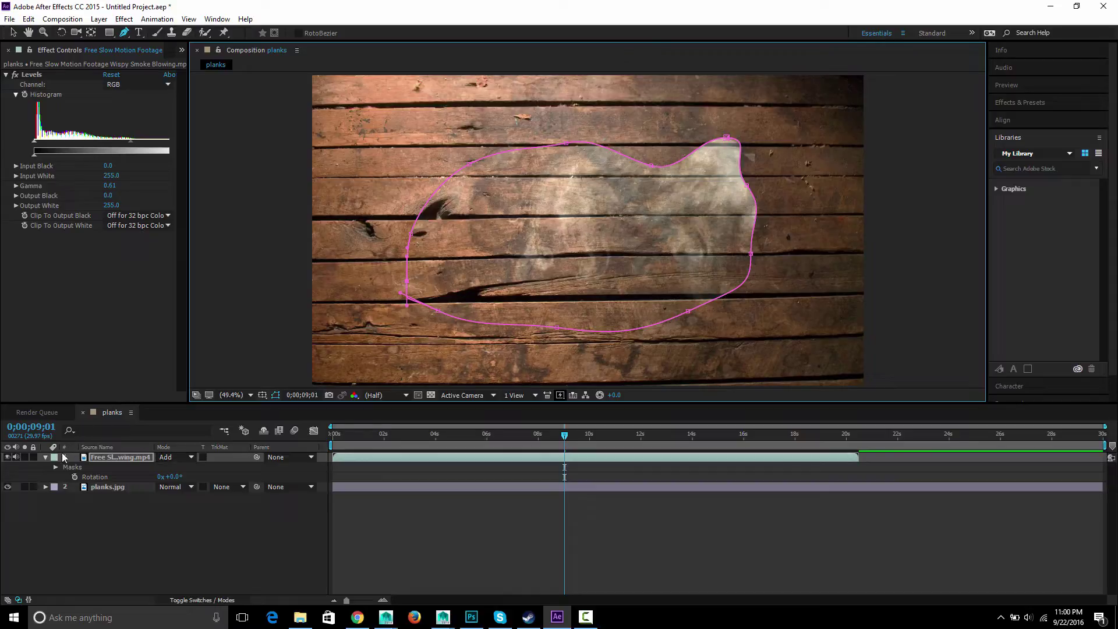
Set Mask 1 feather to 125 pixels, then reselect the smoke layer with the Selection tool.
left_click(46, 456)
left_click(46, 457)
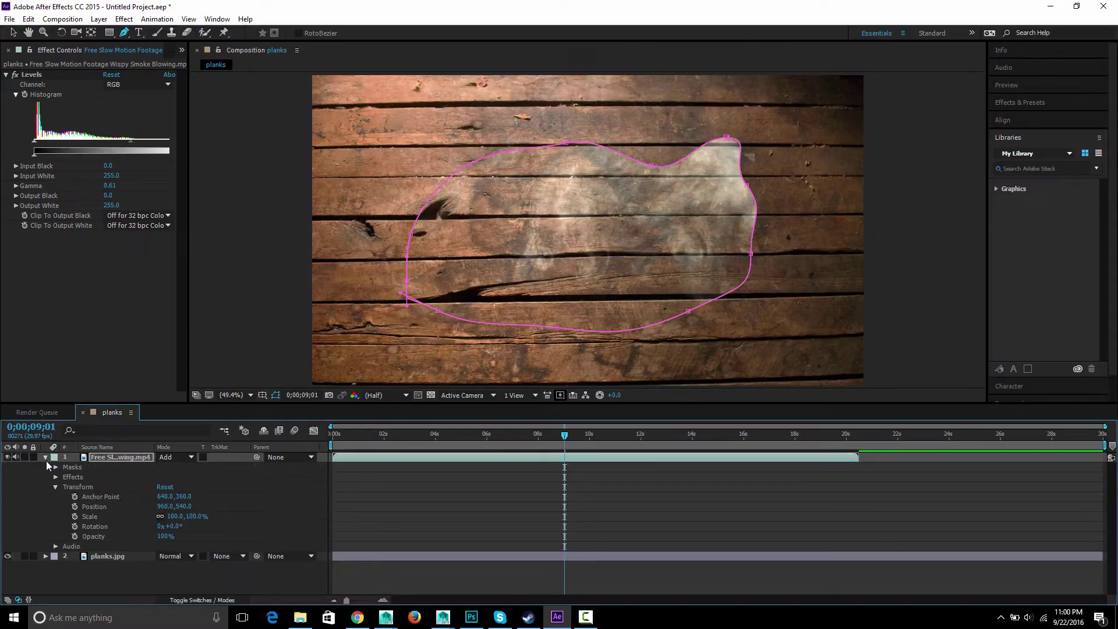
left_click(56, 467)
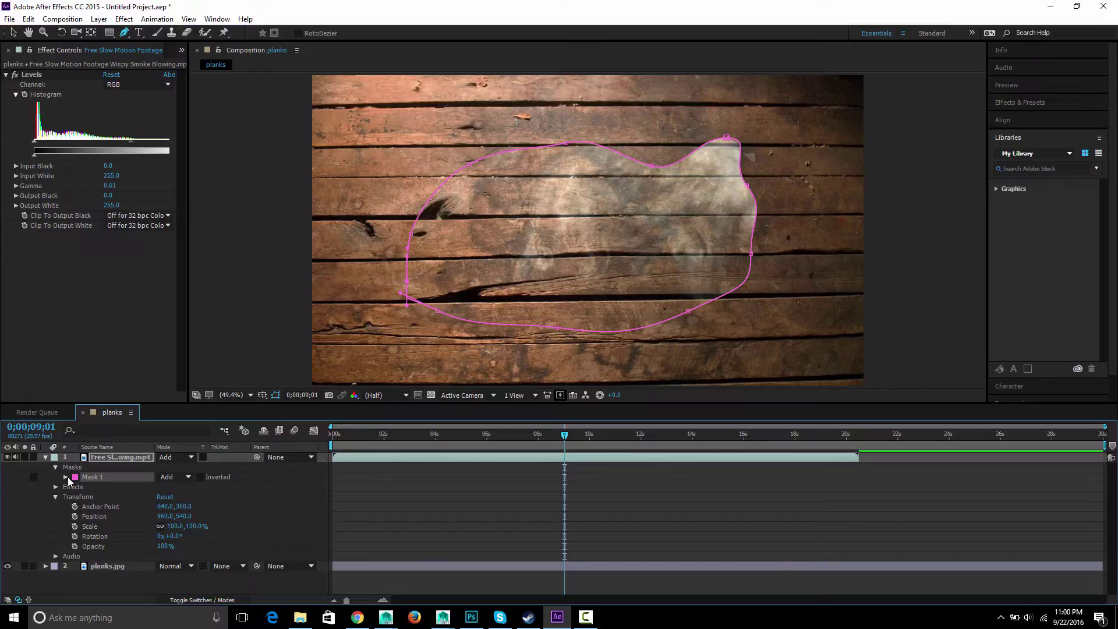
left_click(65, 477)
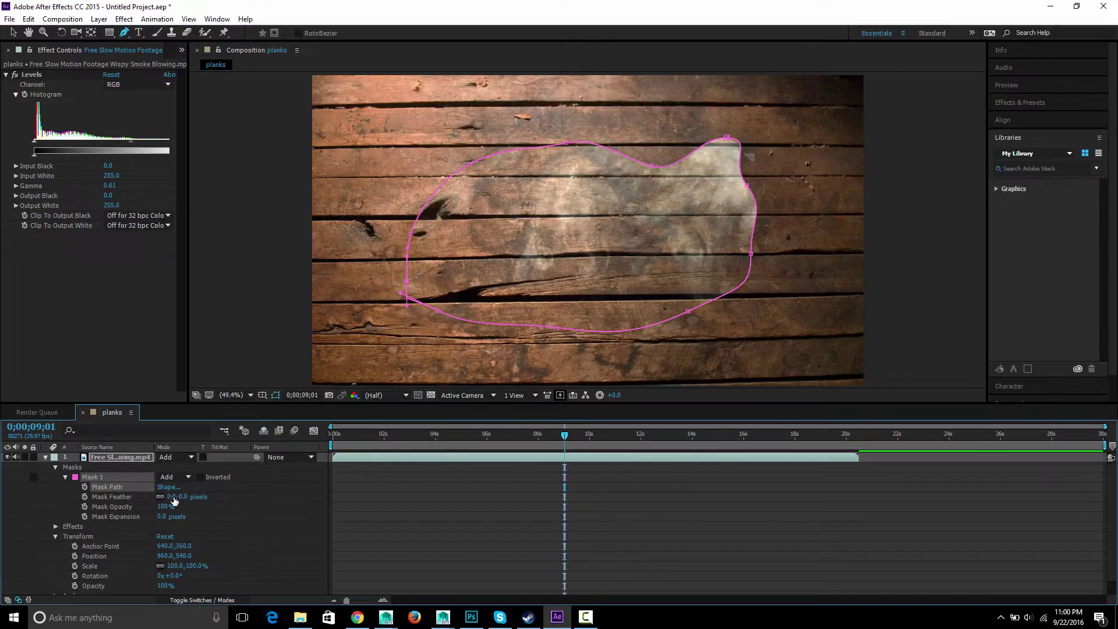
left_click_drag(173, 500, 247, 498)
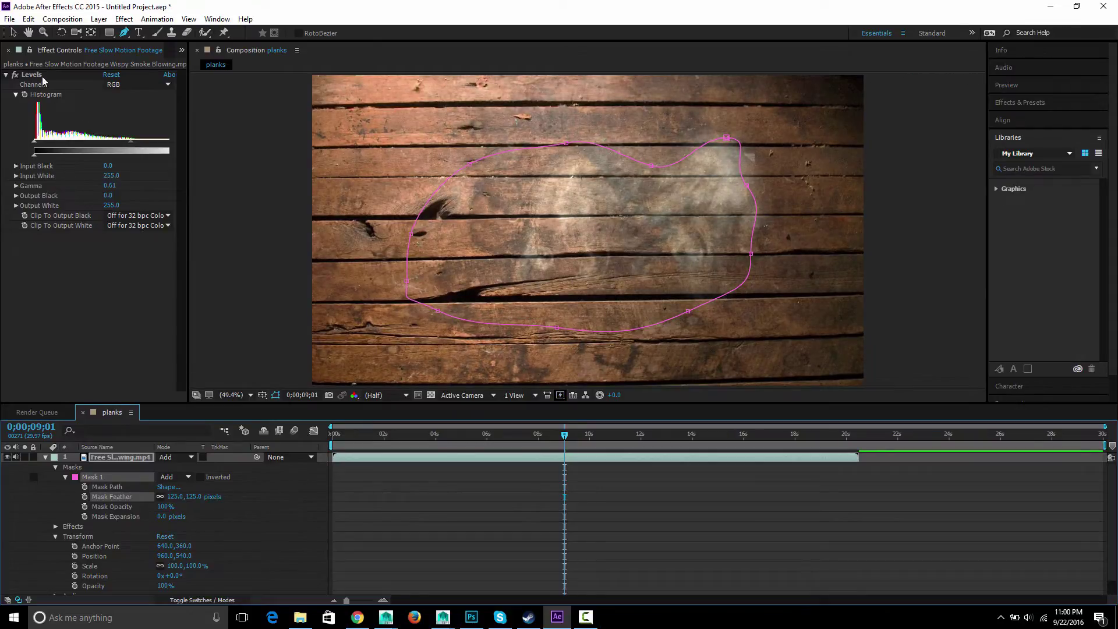
left_click(13, 33)
left_click(268, 190)
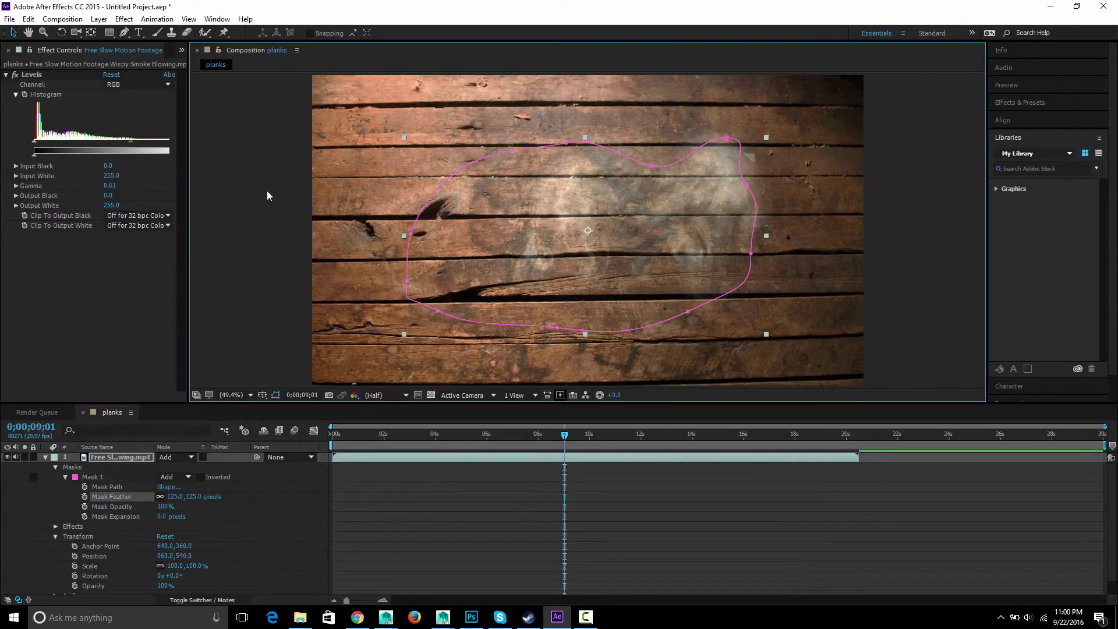
left_click(650, 268)
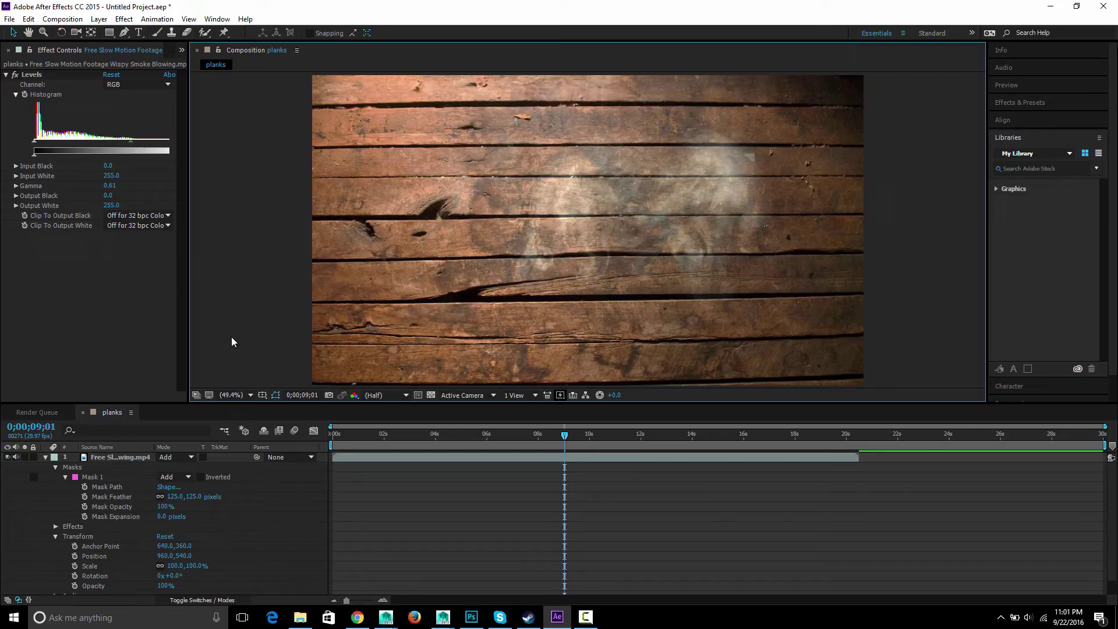
key("space")
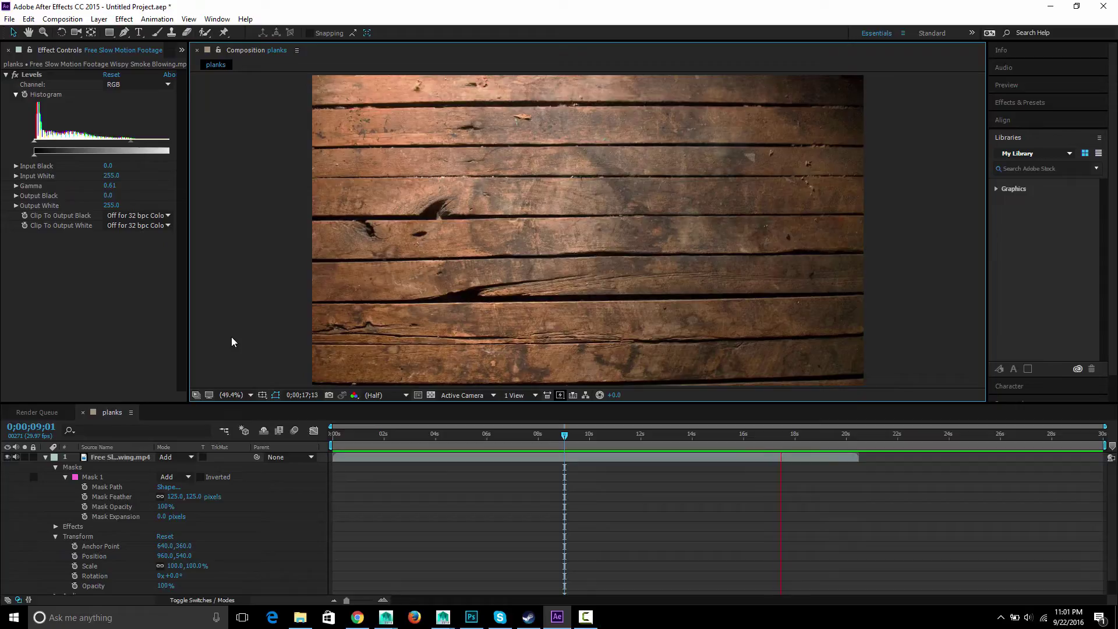
left_click_drag(547, 437, 438, 442)
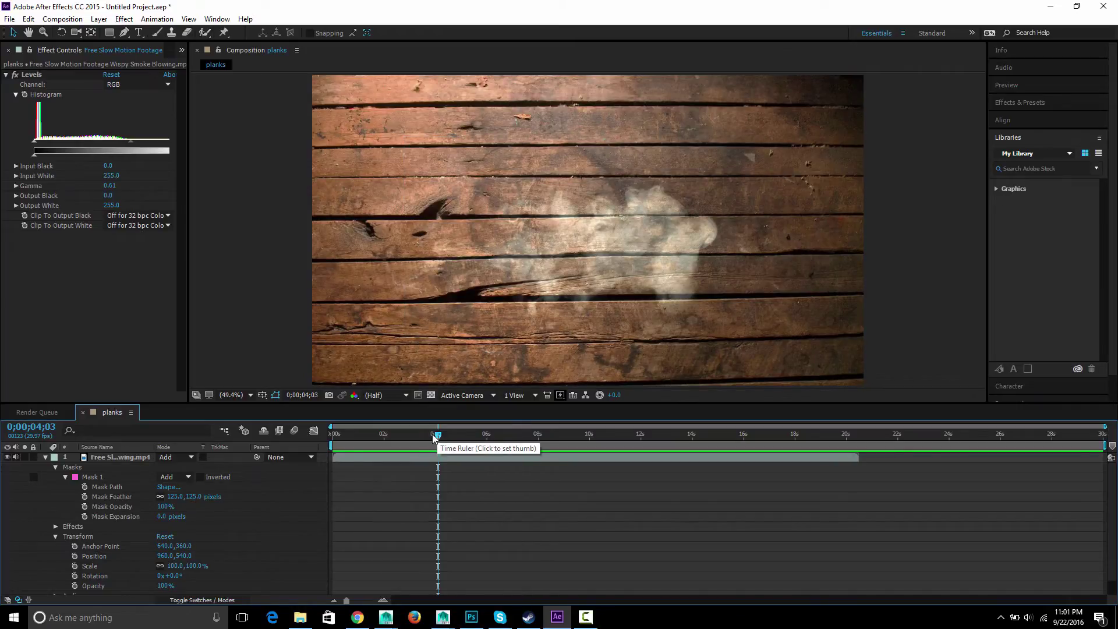
Set a starting Mask Path keyframe on Mask 1 at an earlier smoke frame.
left_click(92, 477)
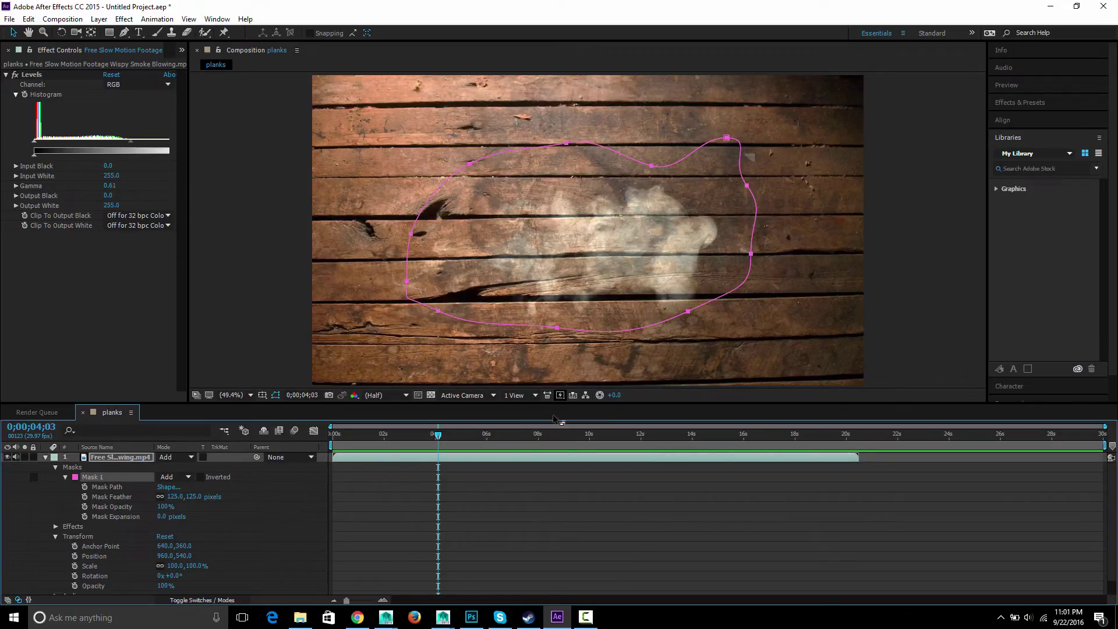
mouse_move(437, 435)
left_mouse_down()
mouse_move(396, 434)
mouse_move(456, 435)
left_mouse_up()
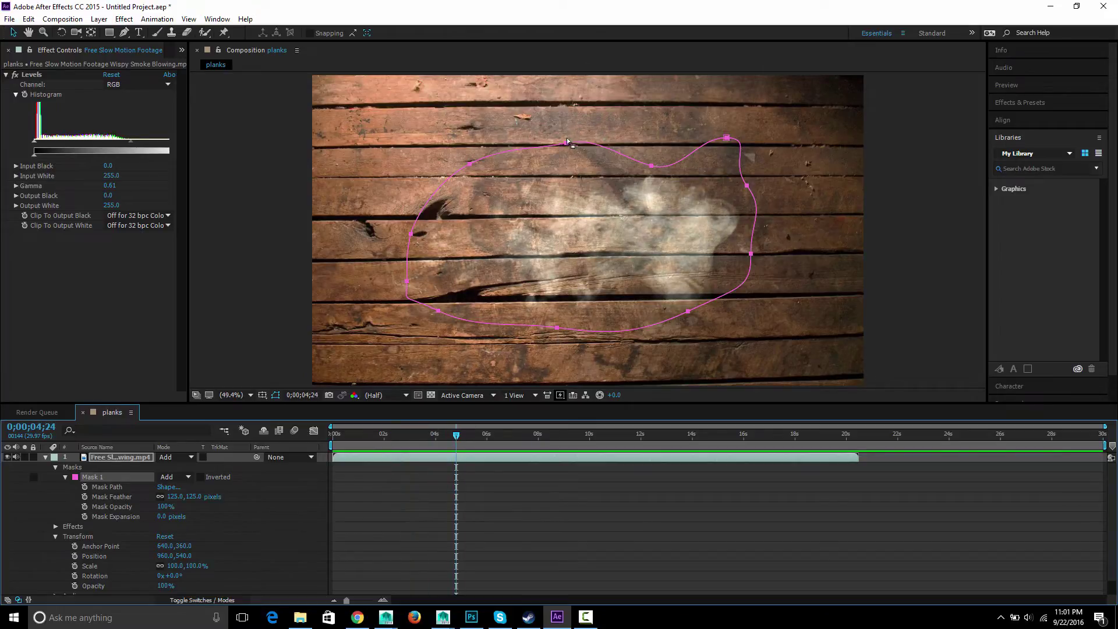
left_click(85, 488)
At about 0;00;06;21, pull the mask's top vertex down to create a second keyframe.
left_click_drag(456, 441, 504, 436)
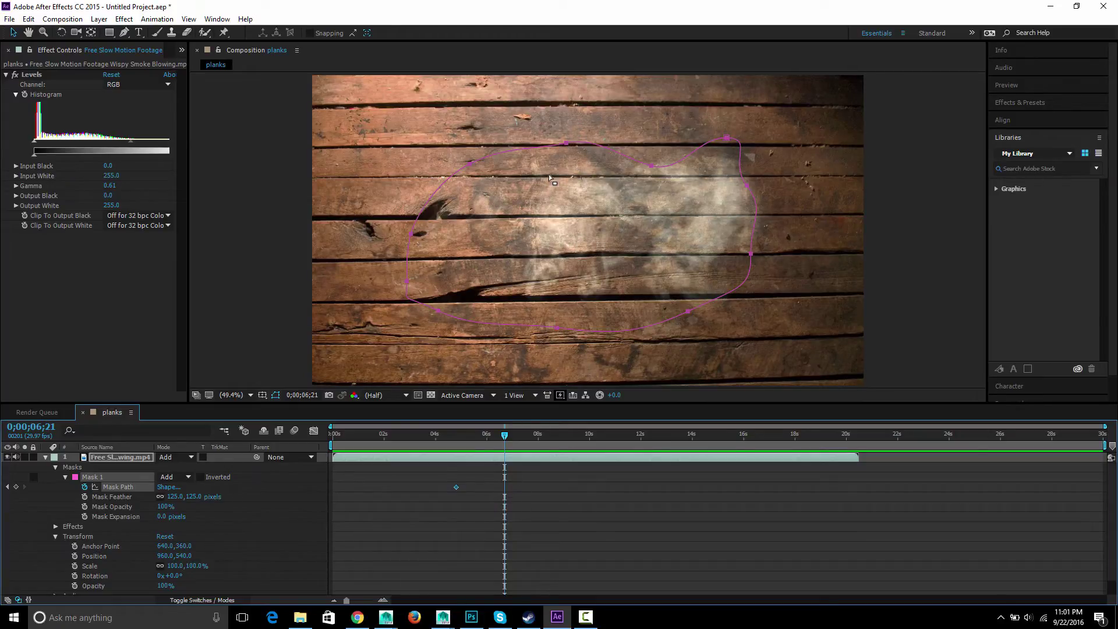
left_click(565, 148)
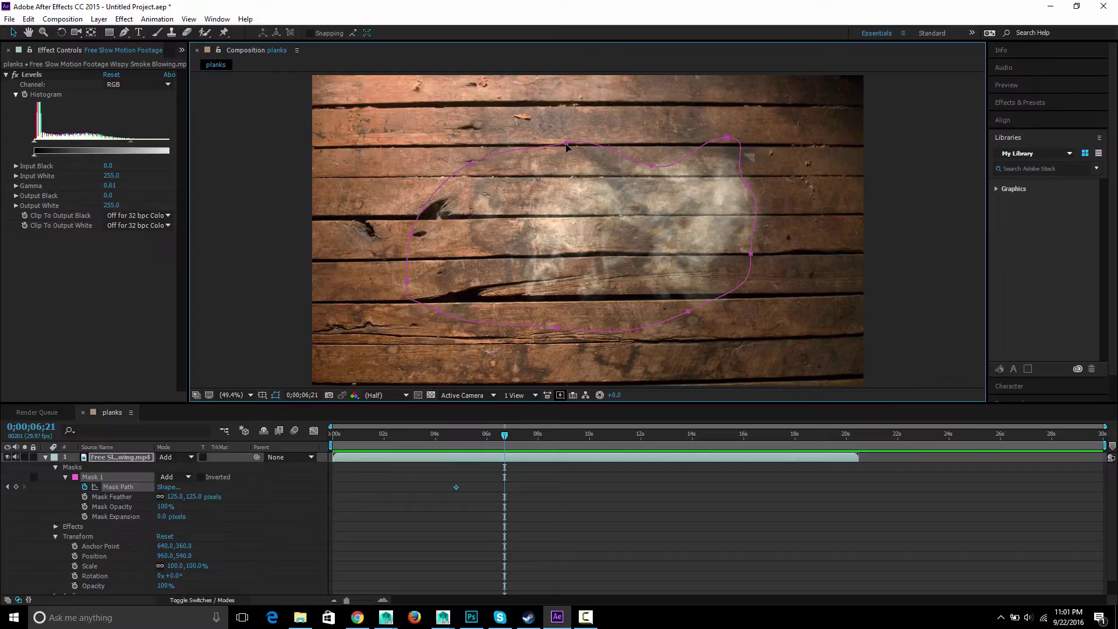
left_click_drag(566, 148, 567, 160)
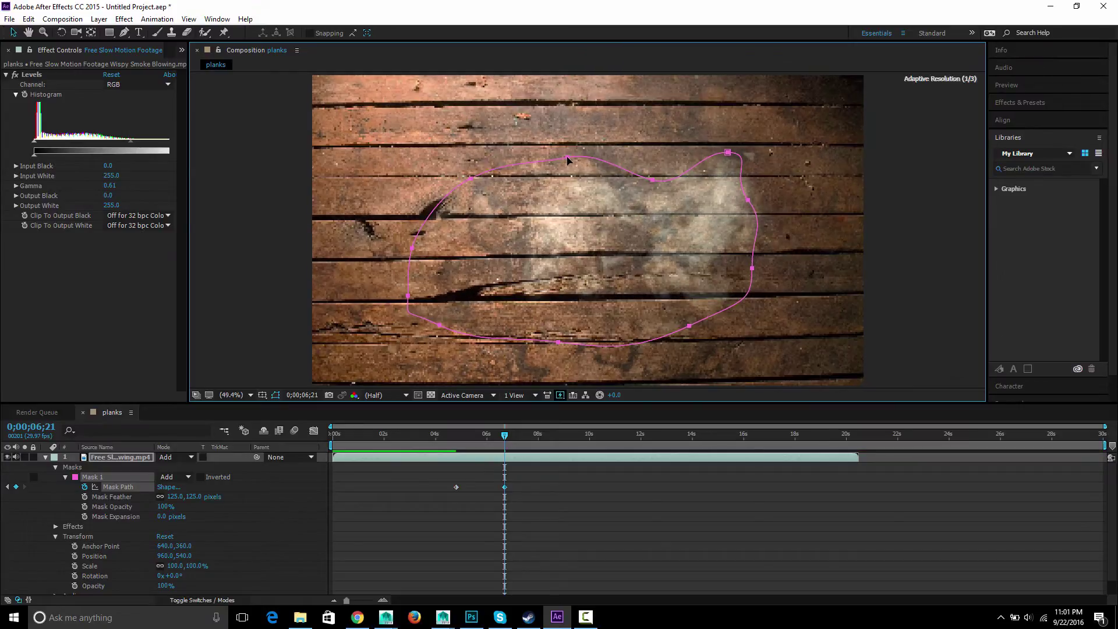
key("ctrl+z")
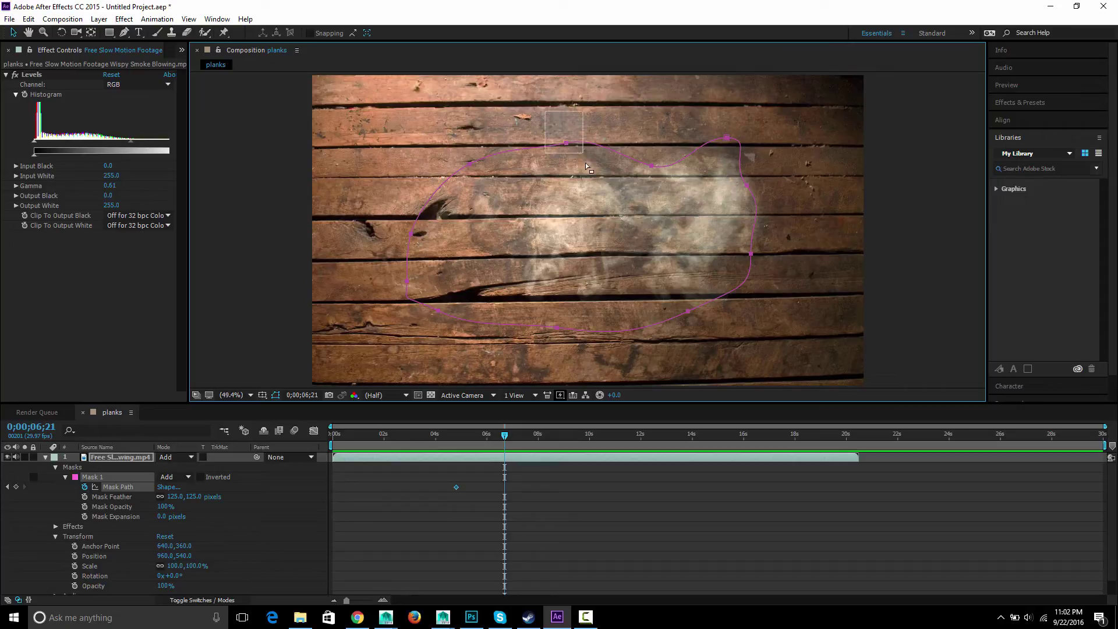
left_click(567, 144)
left_click_drag(568, 148, 570, 176)
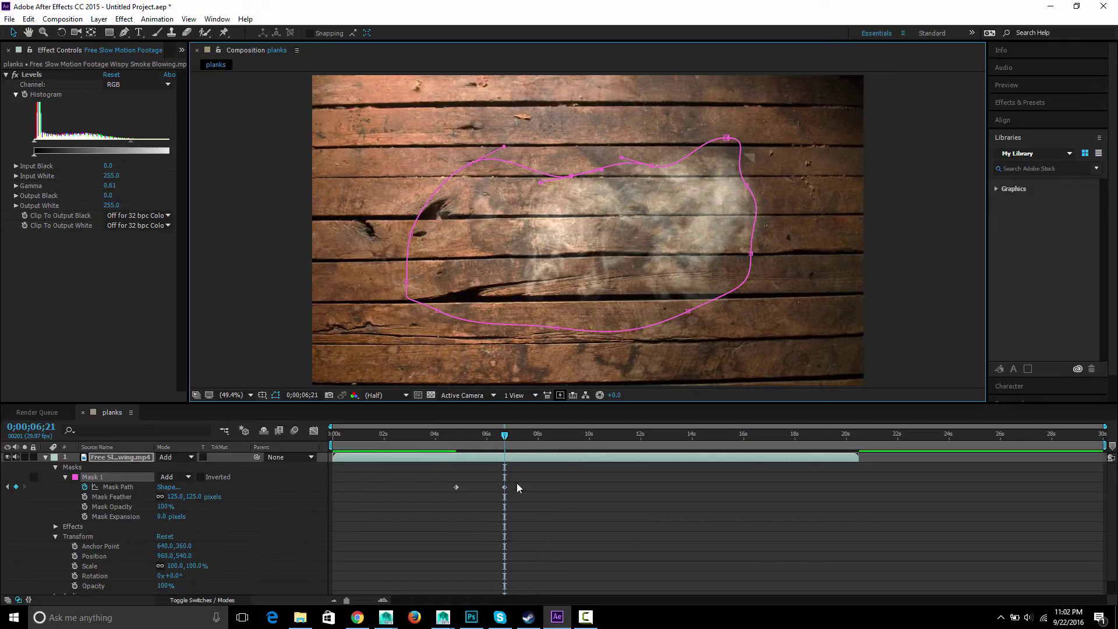
Scrub back before 6 seconds and play to review the animated mask.
left_click_drag(504, 435, 468, 435)
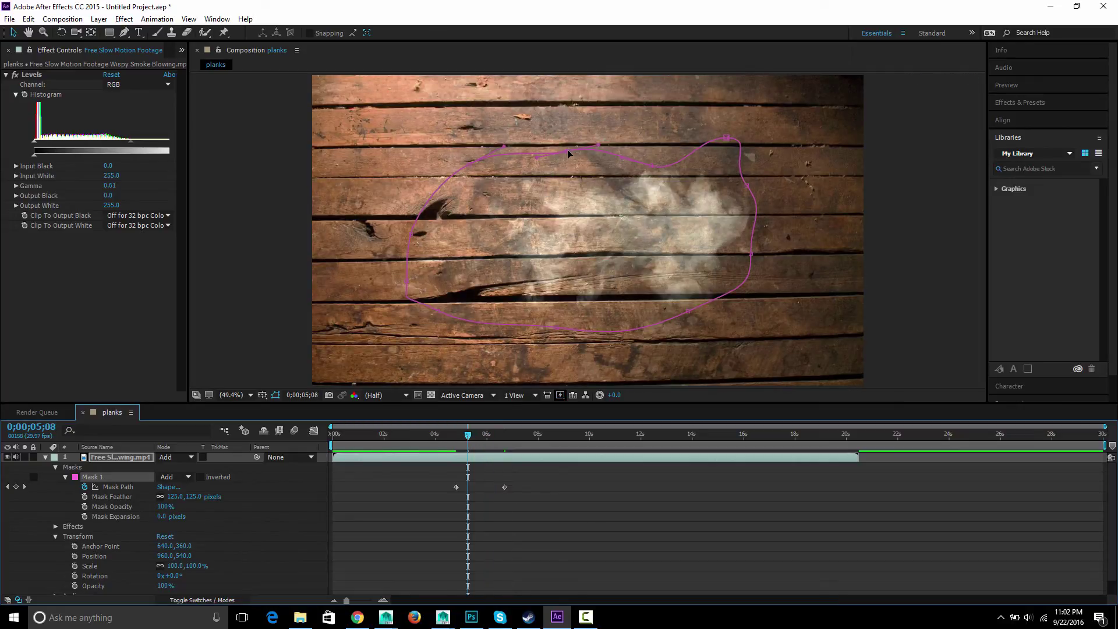
key("space")
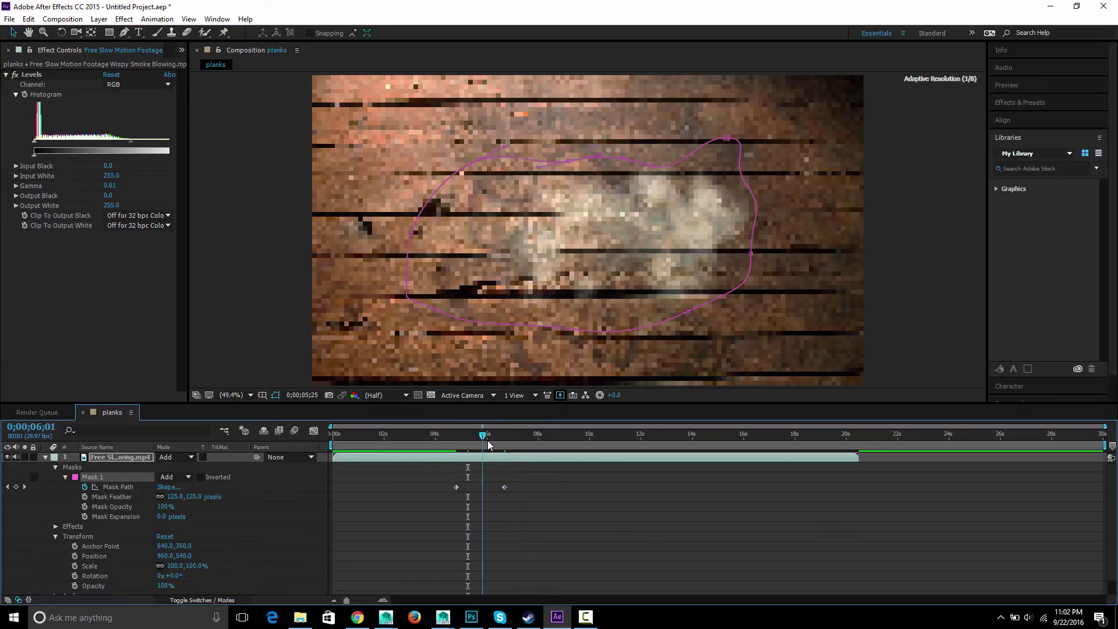
left_click_drag(486, 445, 433, 441)
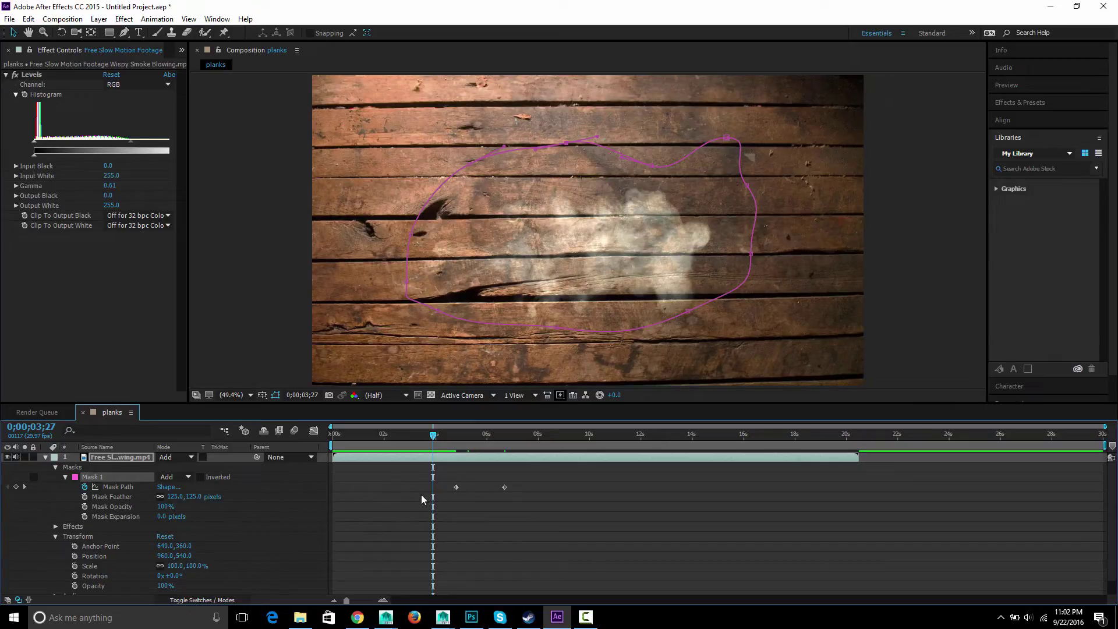
Key the Mask Path at 3;27, then pull a top-right vertex down at 5;24.
left_click(16, 487)
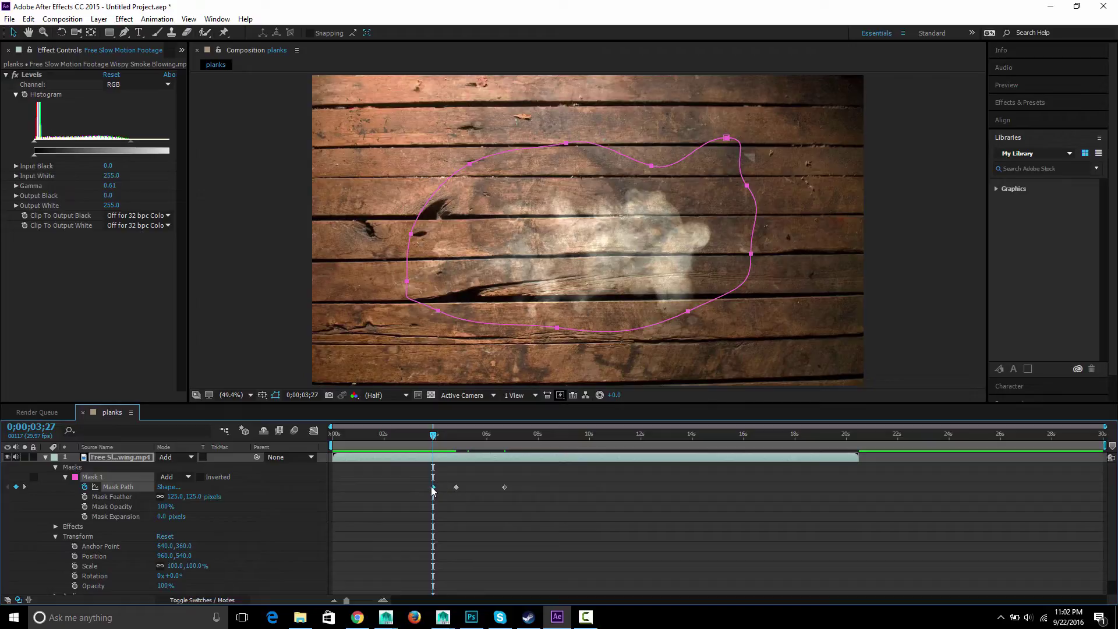
left_click_drag(431, 439, 481, 438)
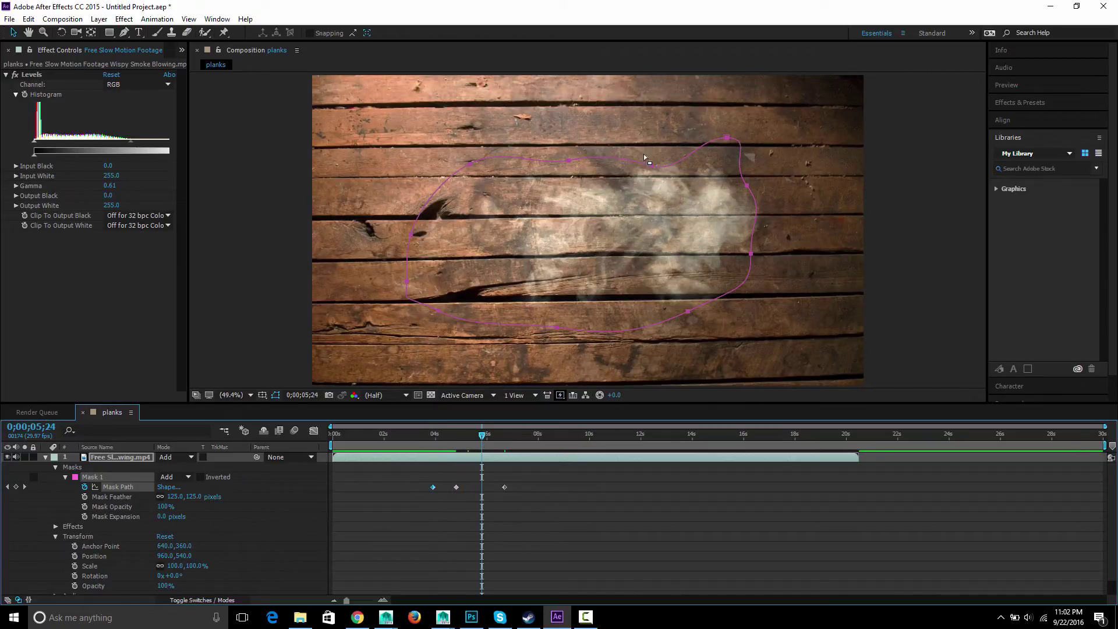
left_click_drag(644, 153, 669, 185)
left_click_drag(650, 167, 665, 215)
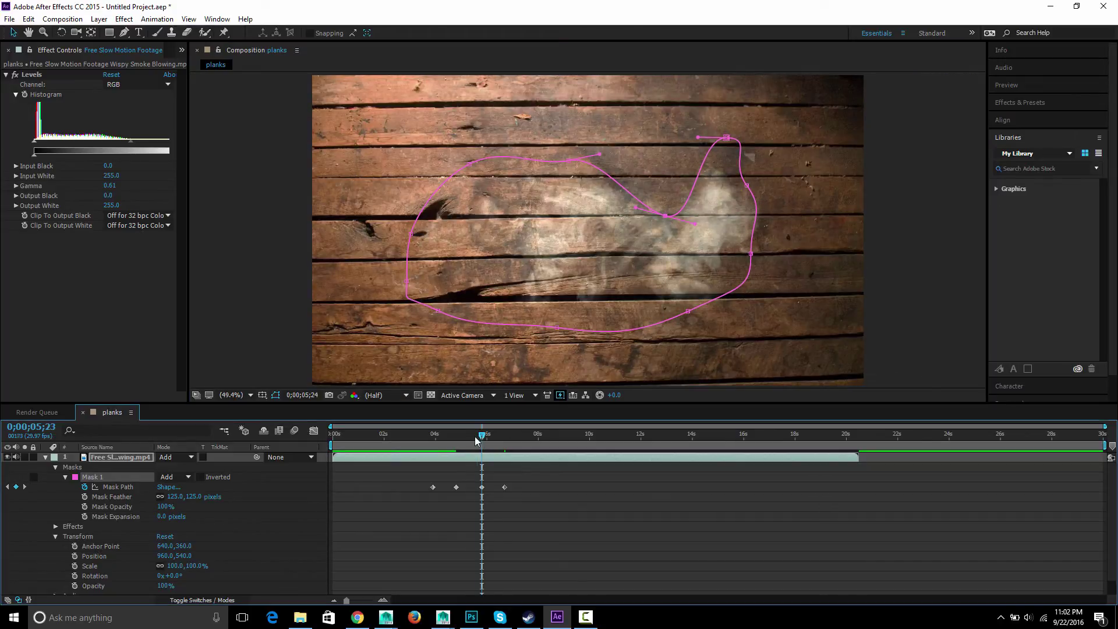
RAM-preview the animated mask from about 2.4 seconds.
mouse_move(474, 436)
left_mouse_down()
mouse_move(386, 438)
mouse_move(482, 442)
mouse_move(444, 444)
mouse_move(475, 446)
mouse_move(460, 447)
left_mouse_up()
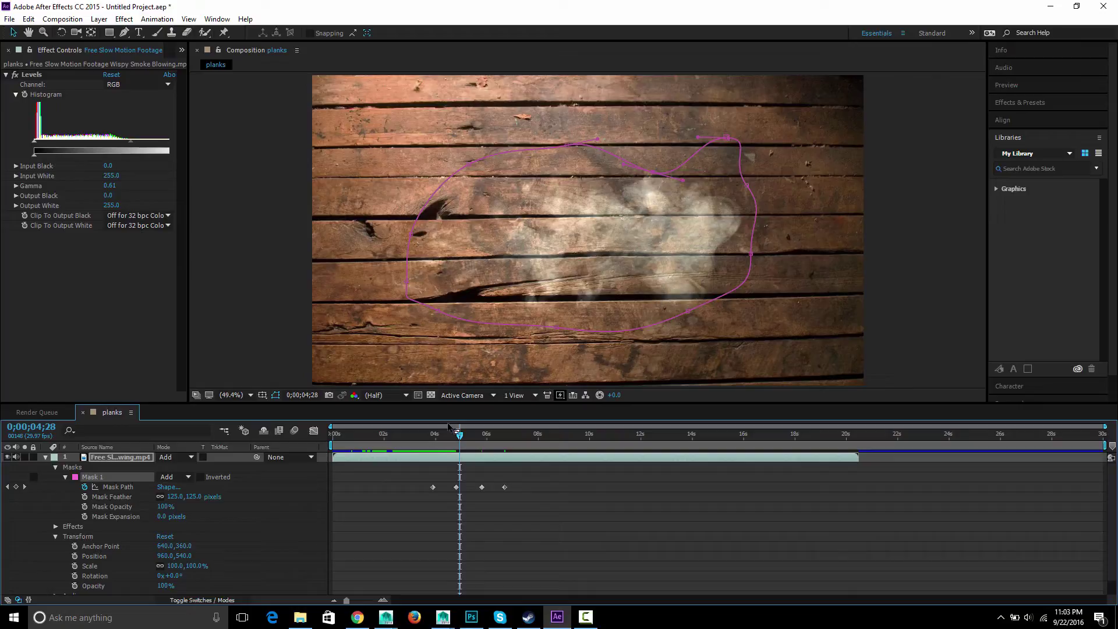
key("space")
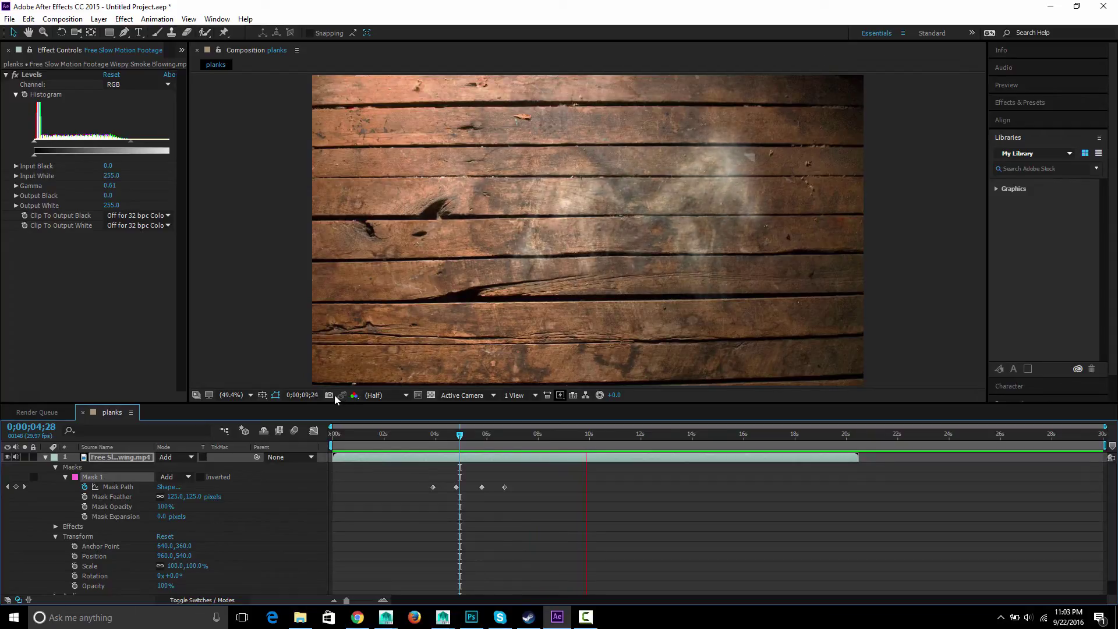
key("space")
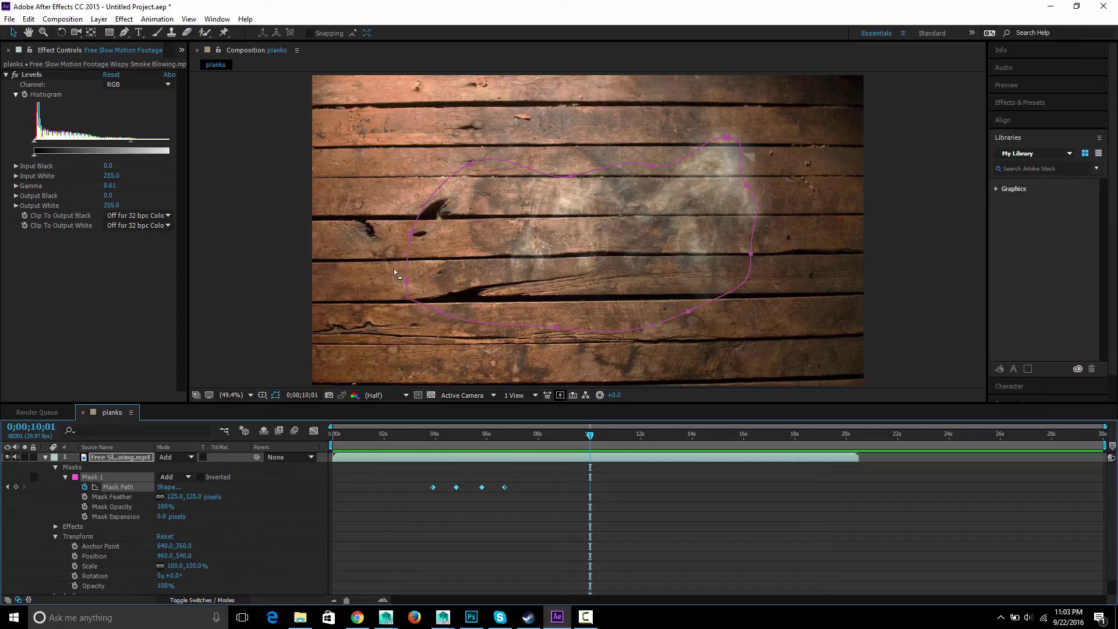
Tighten the mask's lower-left vertices around the early smoke near 0;00;00;27 and preview from the start.
left_click_drag(389, 263, 431, 301)
left_click_drag(465, 442, 318, 432)
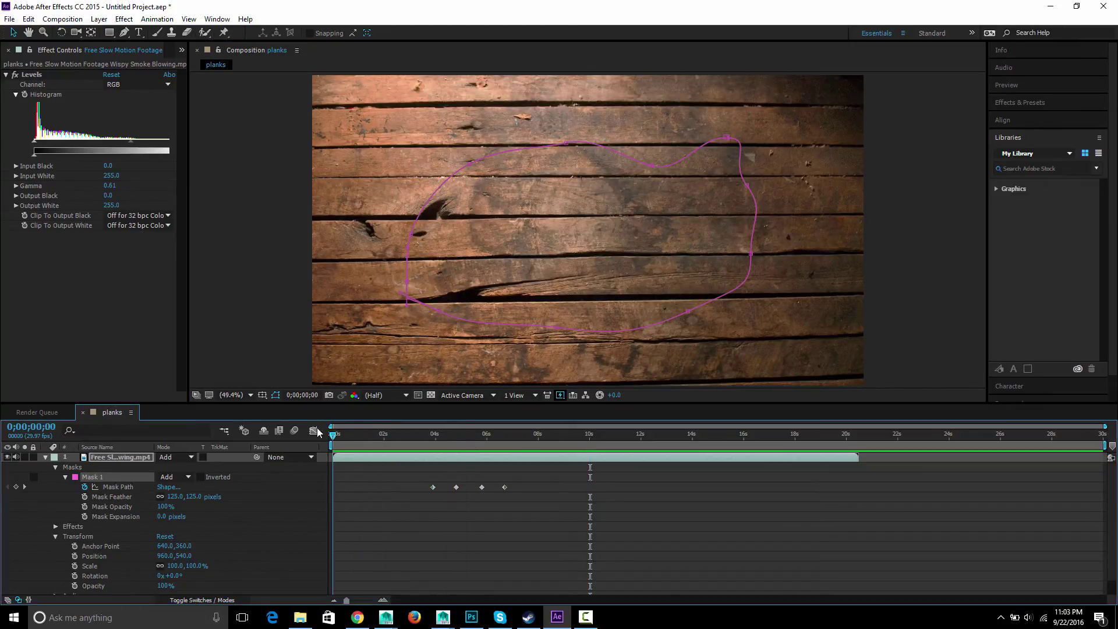
key("space")
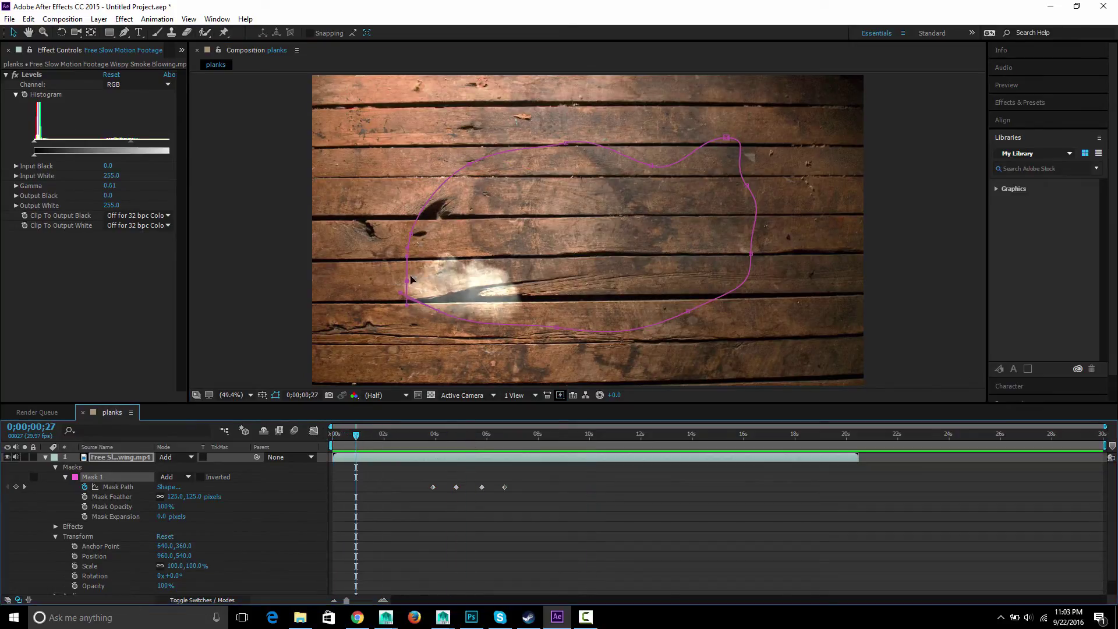
left_click_drag(408, 282, 412, 301)
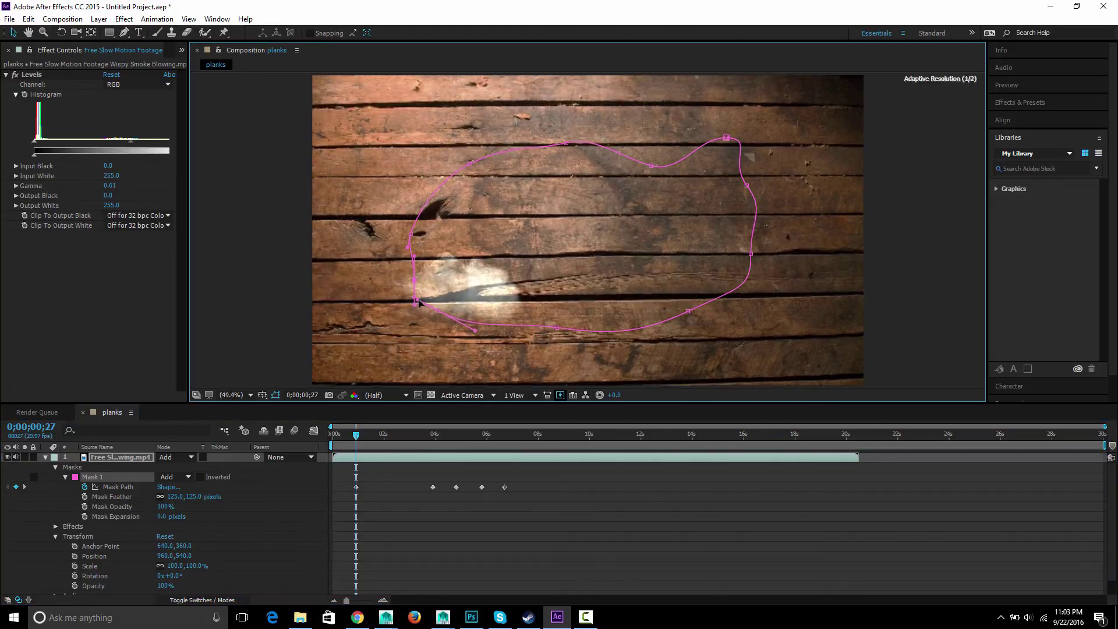
left_click_drag(356, 434, 321, 434)
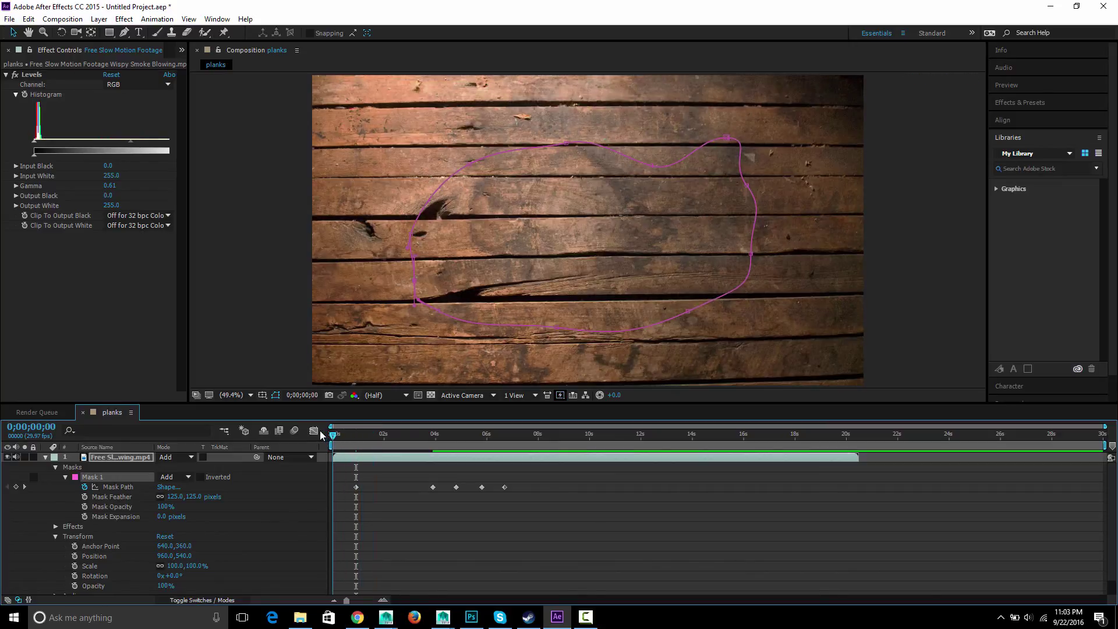
key("space")
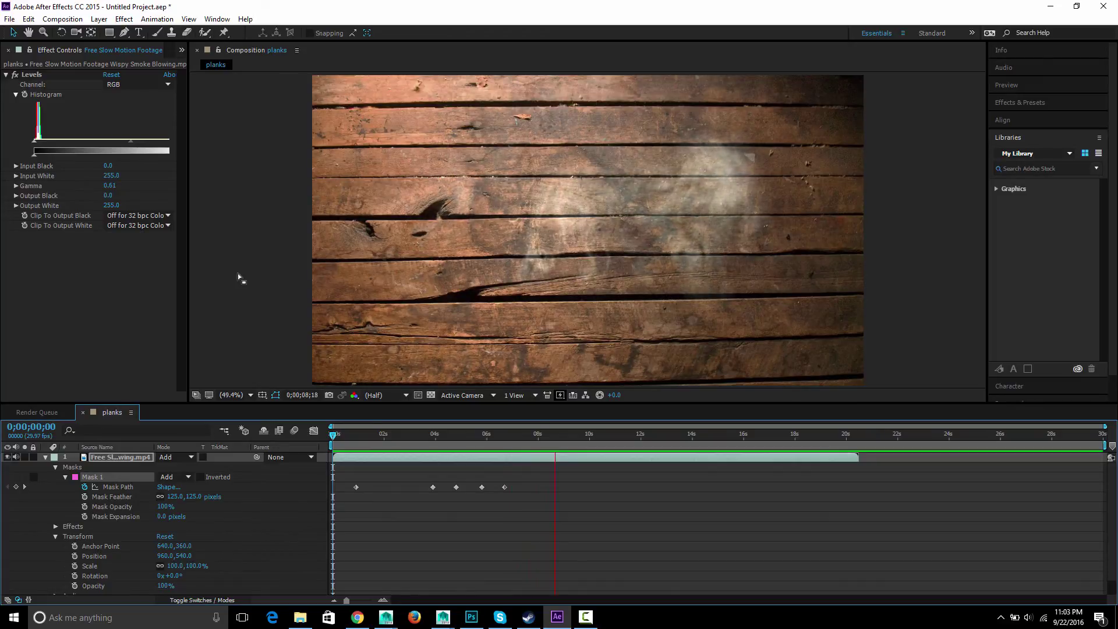
key("space")
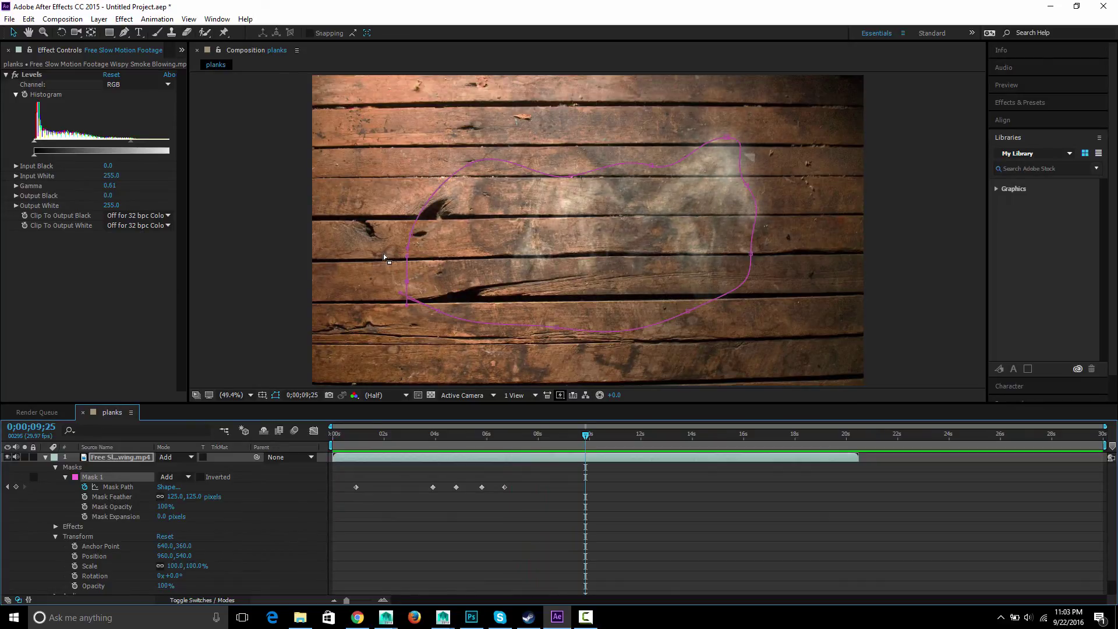
Deselect the smoke layer and play the smoke animation from about 2 seconds.
left_click(258, 216)
left_click(257, 251)
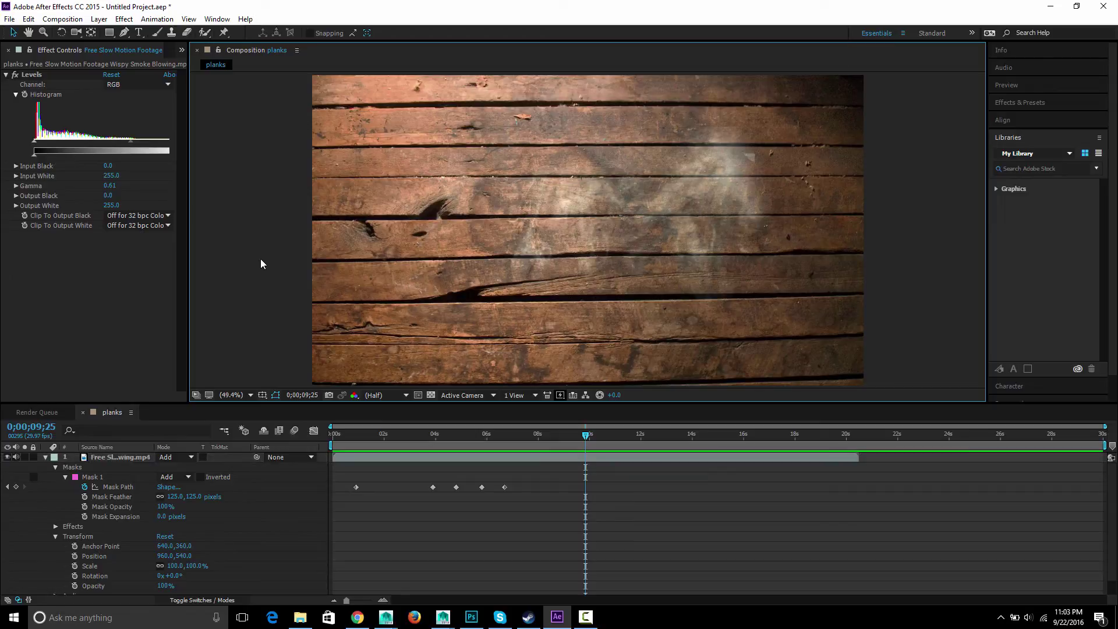
left_click_drag(585, 436, 384, 436)
key("space")
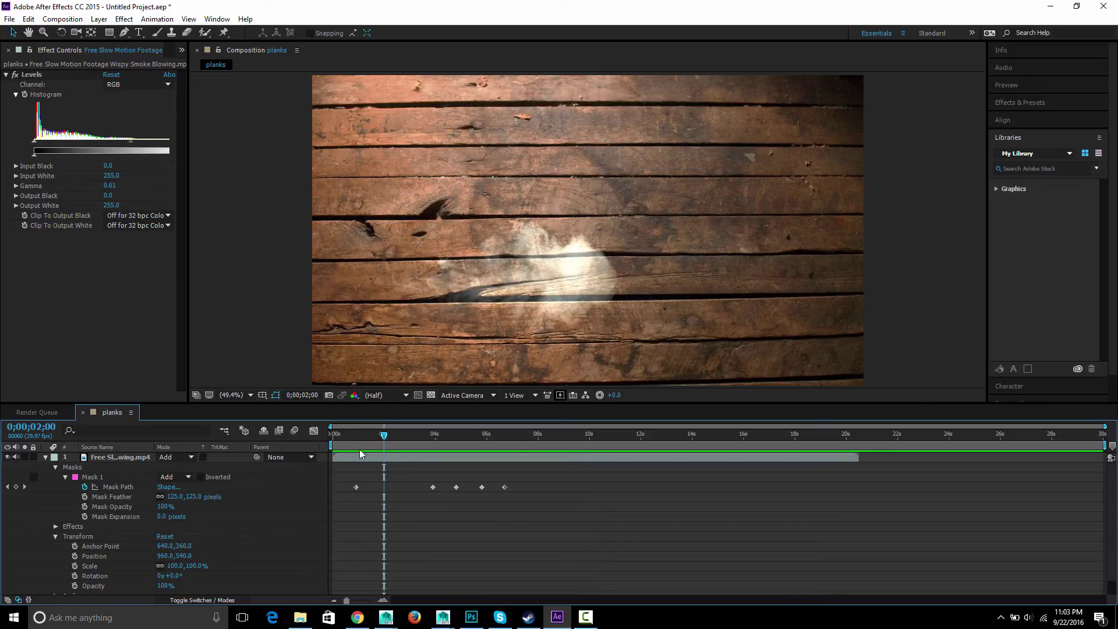
Collapse the smoke layer, duplicate it with Ctrl+D, and preview the doubled smoke at 2 seconds.
left_click(148, 475)
left_click(46, 457)
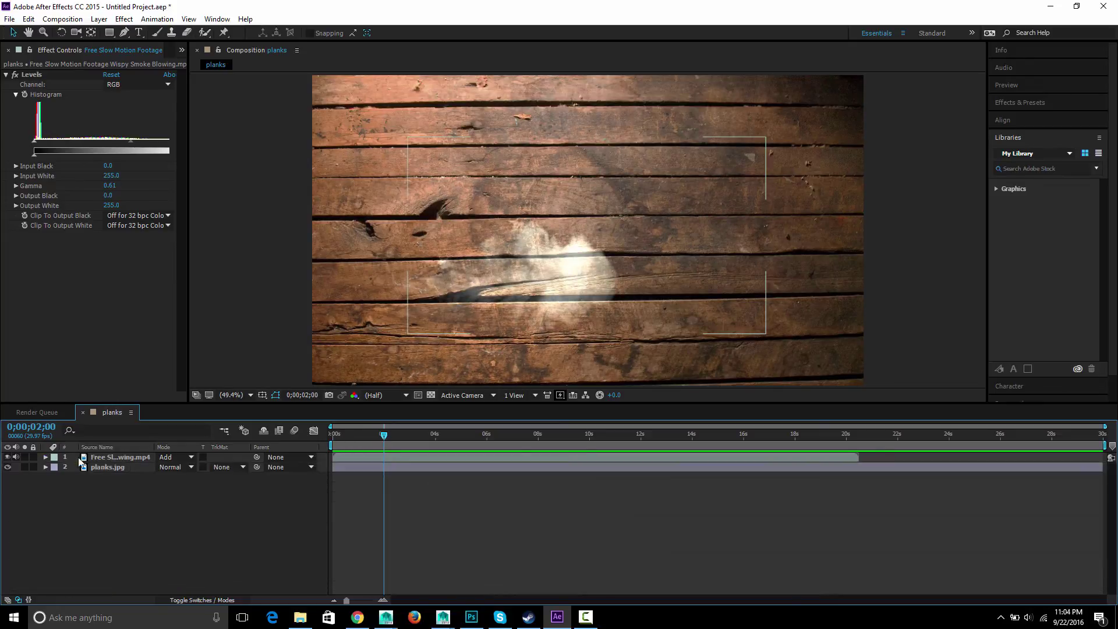
left_click(117, 457)
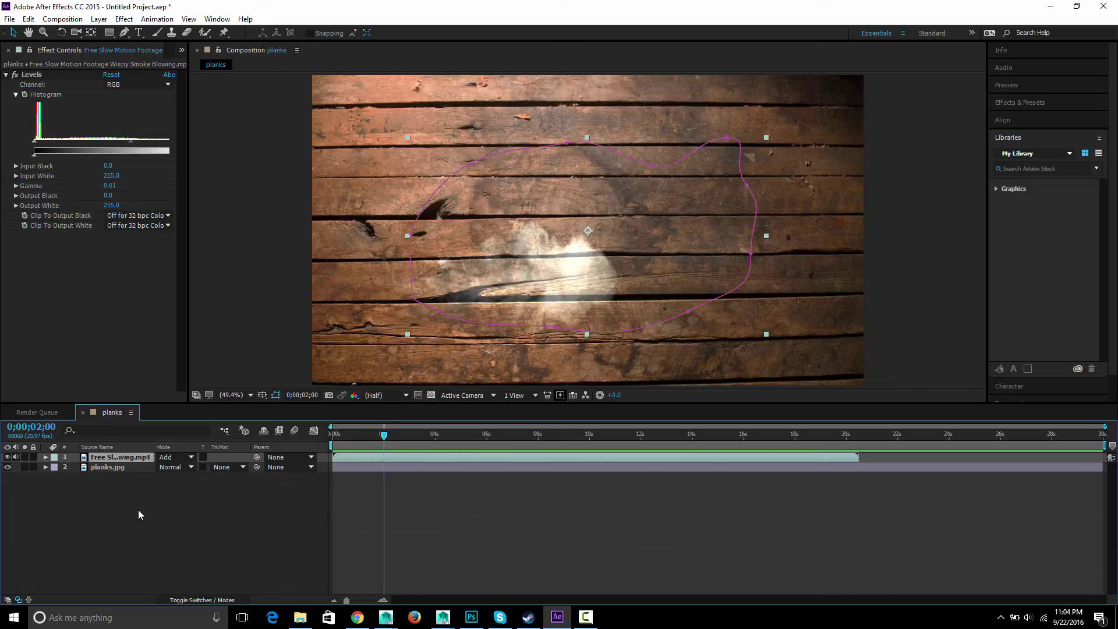
key("ctrl+d")
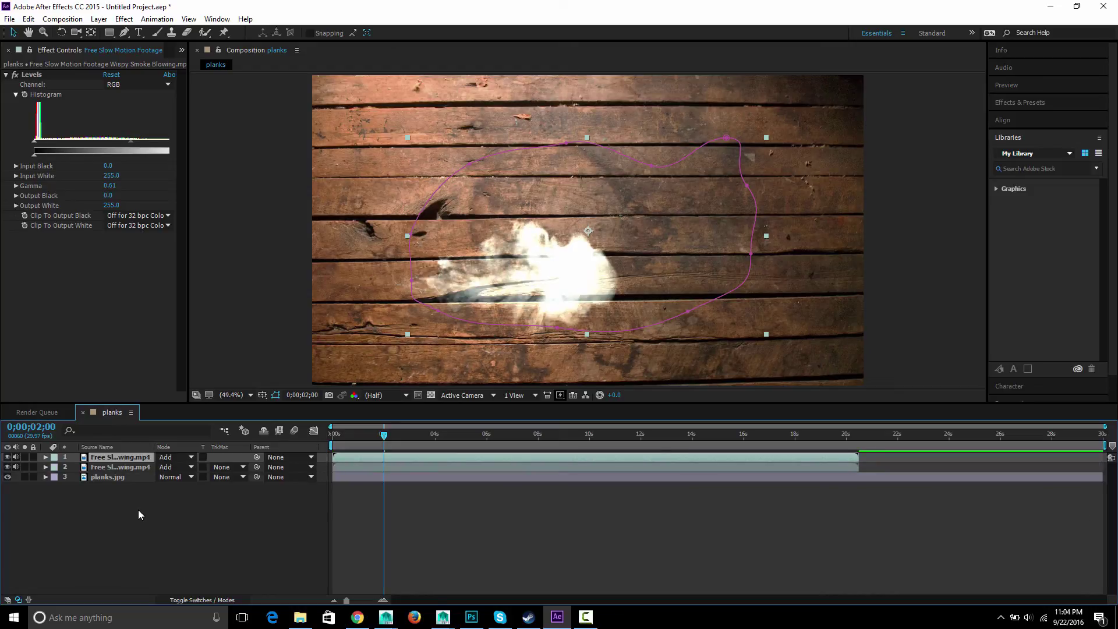
key("space")
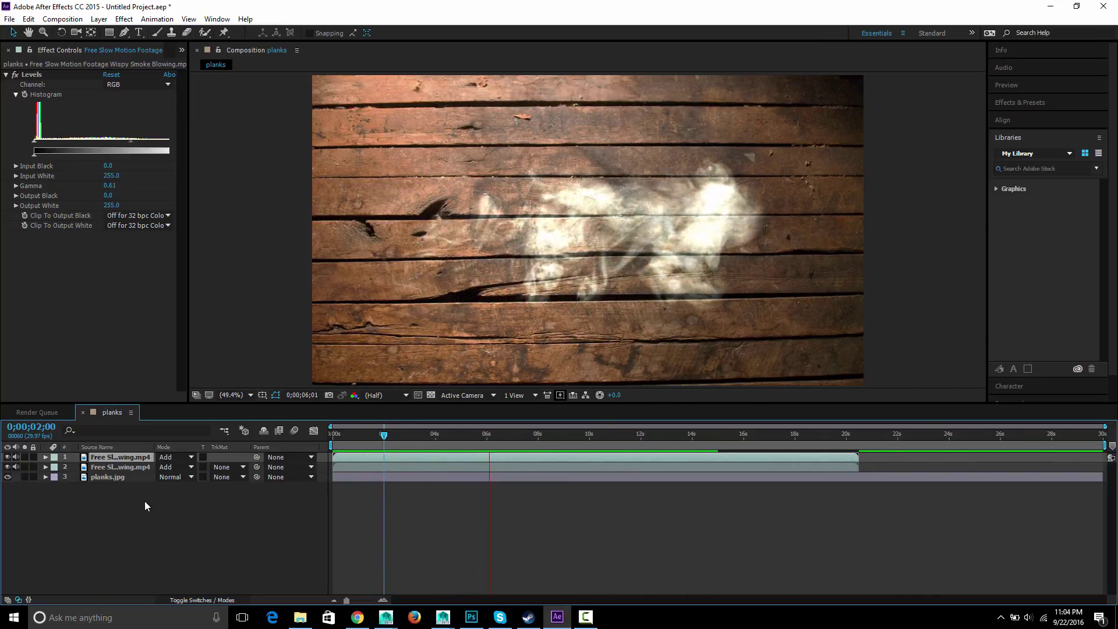
key("space")
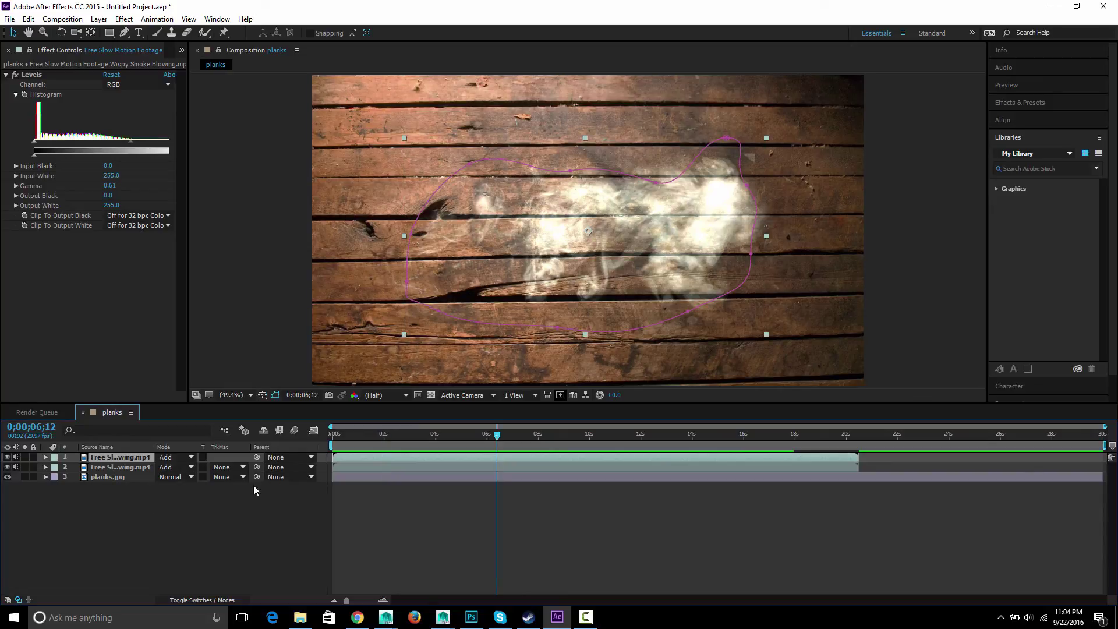
Set the top smoke copy's Opacity to 59%, compare by toggling its visibility, then preview.
key("t")
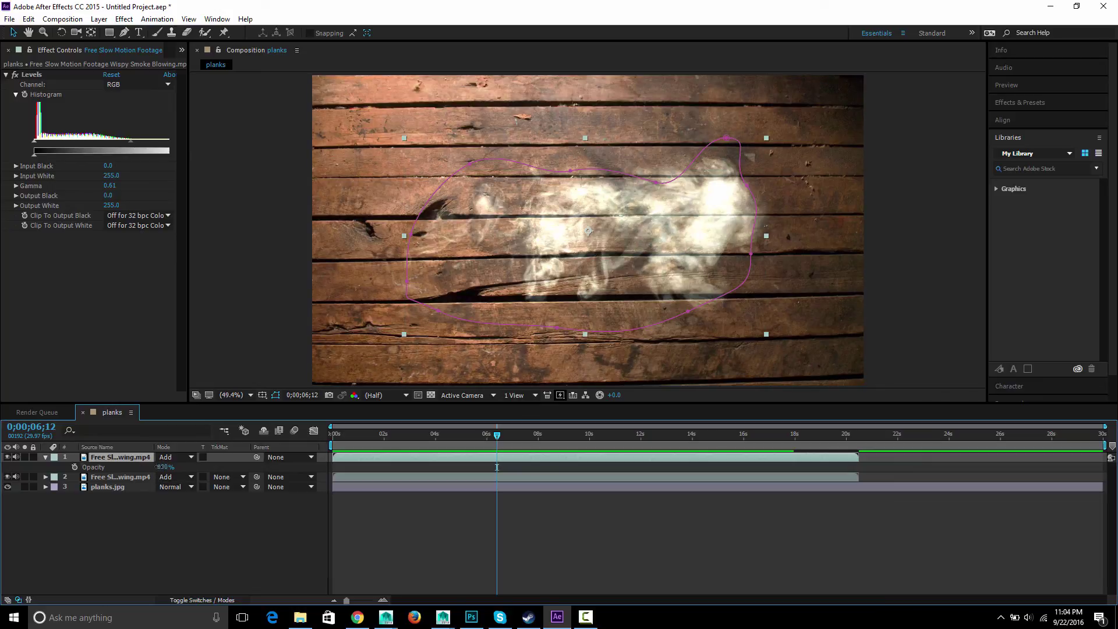
left_click_drag(160, 467, 143, 467)
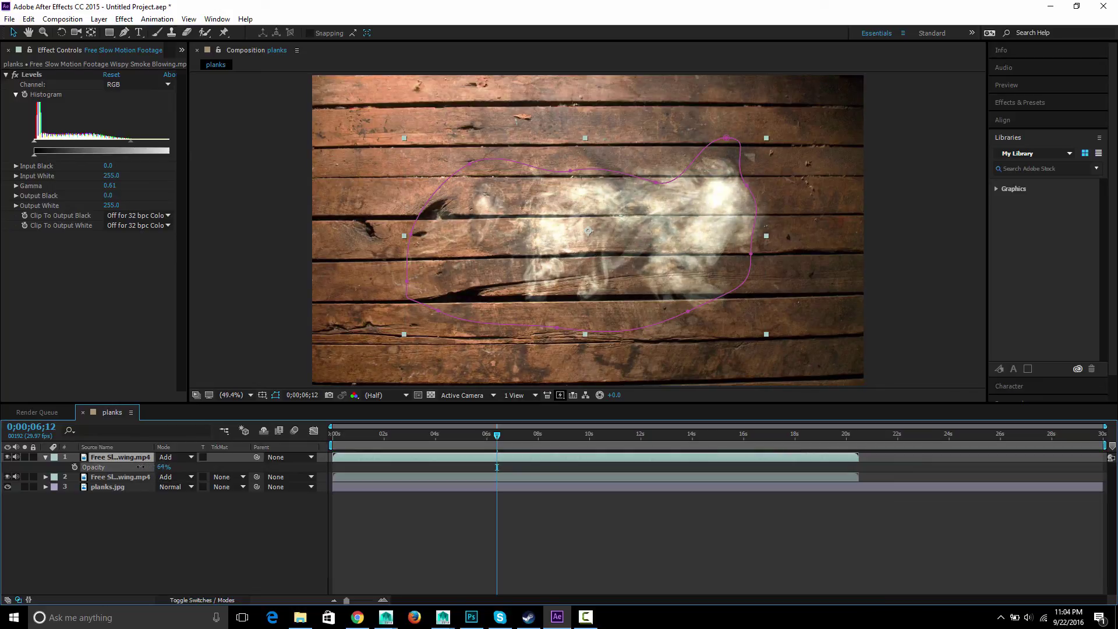
left_click(7, 458)
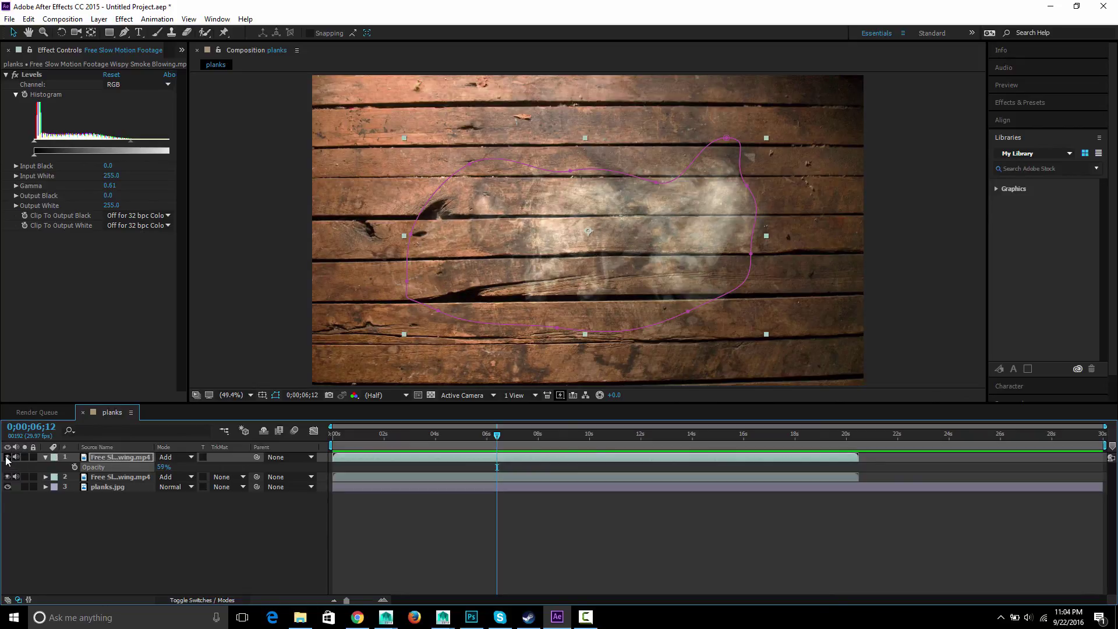
left_click(7, 458)
key("space")
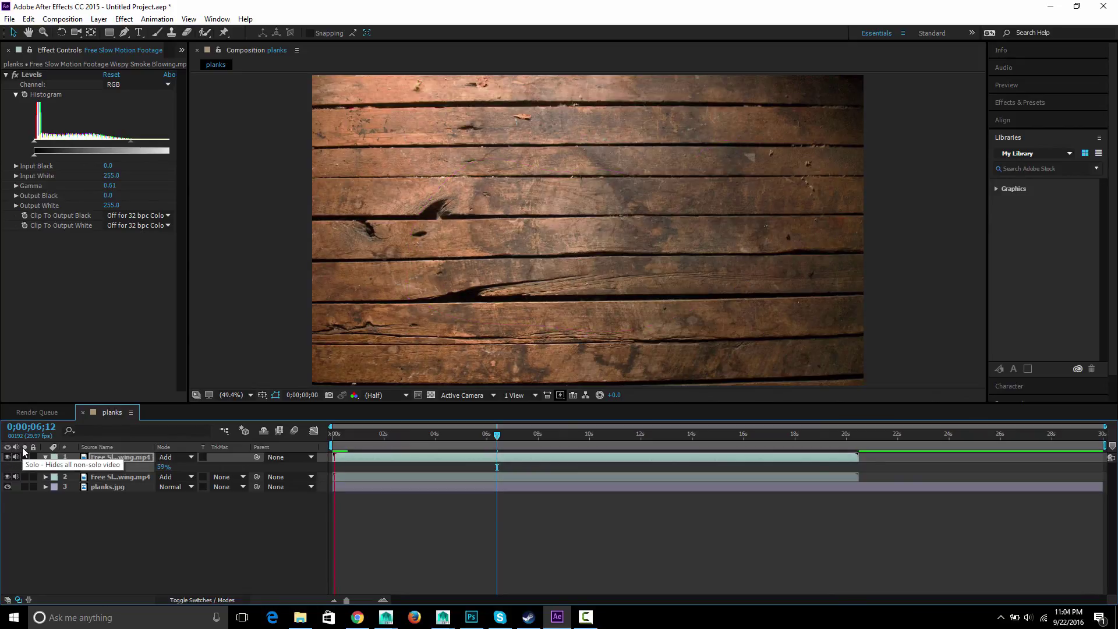